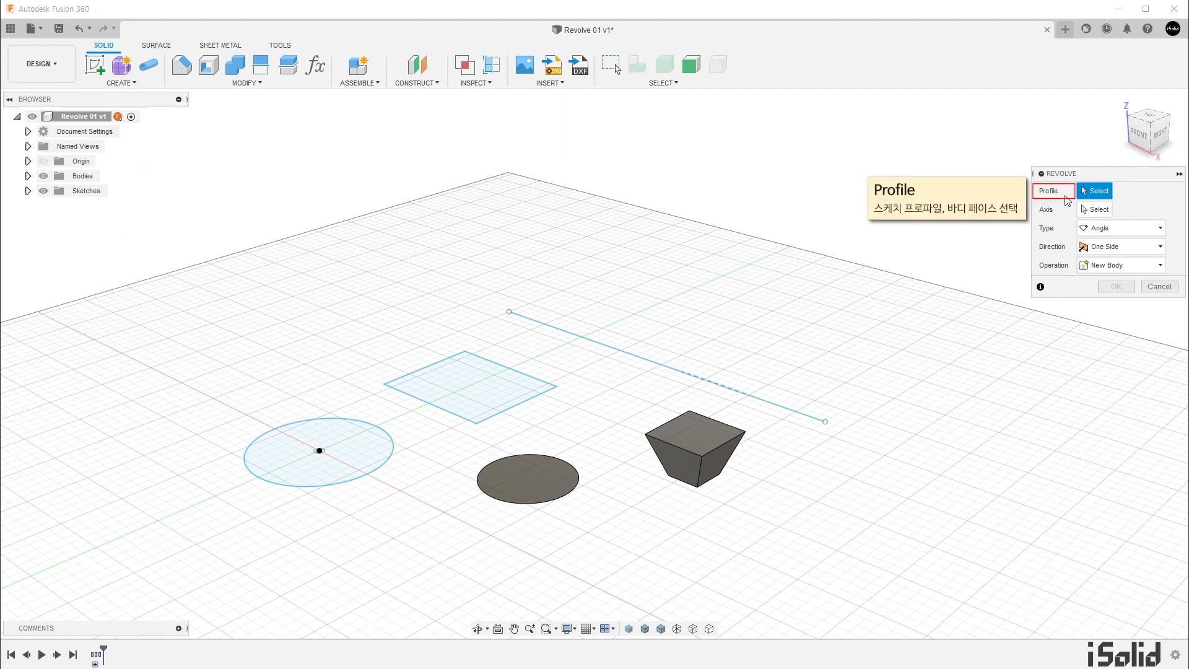
Select both sketch profiles, the circular surface face and the solid body's top face as the Revolve profiles.
click(495, 383)
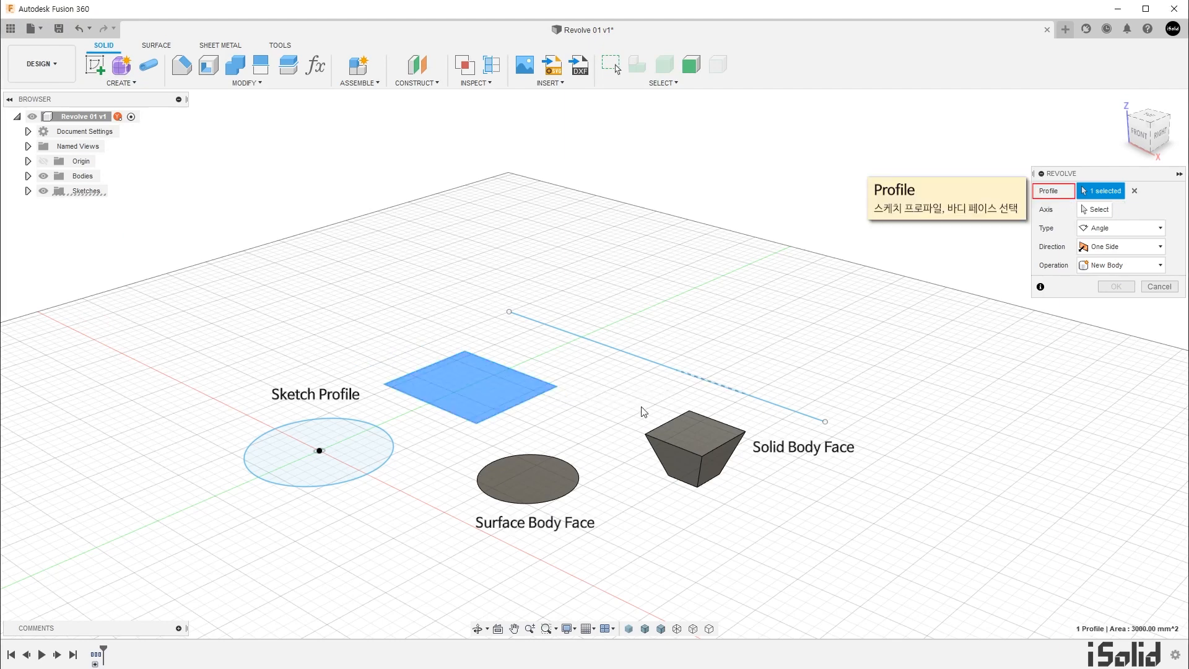
click(704, 432)
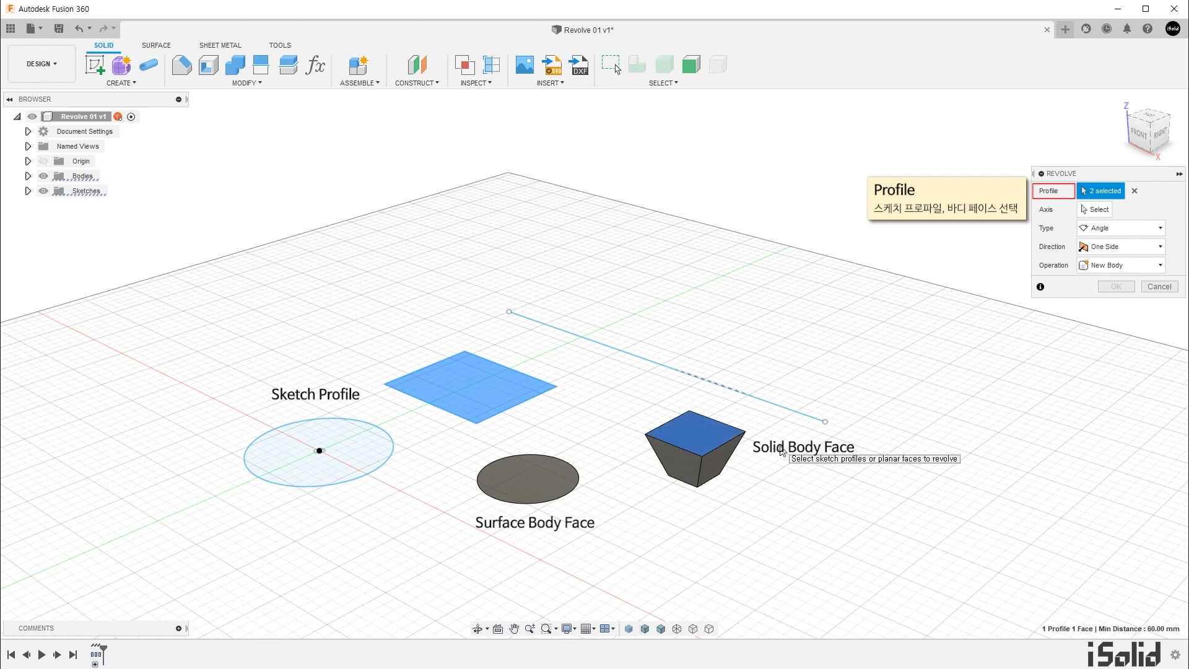
click(1135, 190)
drag(156, 306, 830, 575)
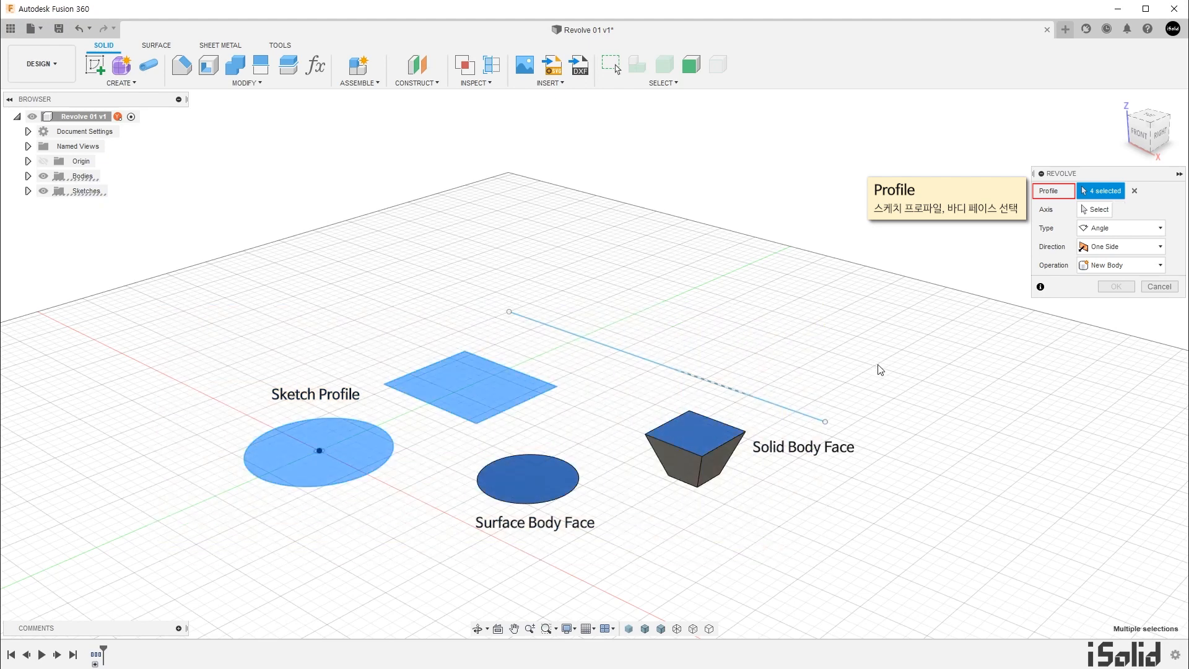
Revolve the selected profiles a full 360 degrees about the long sketch line.
click(1095, 211)
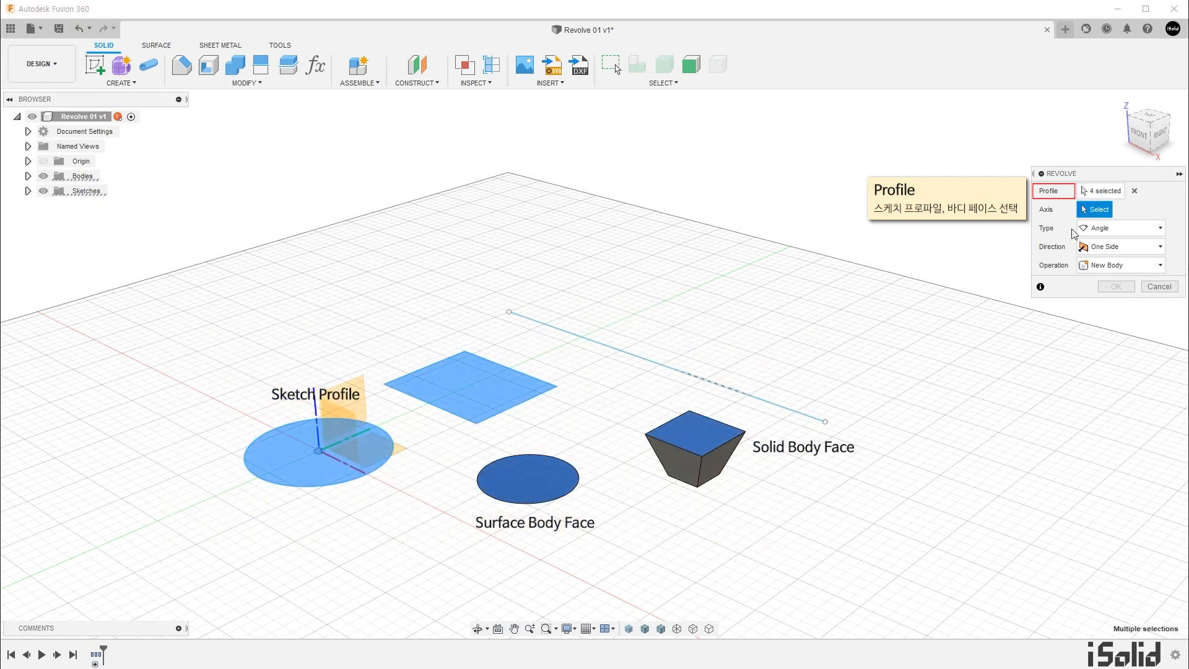
click(772, 403)
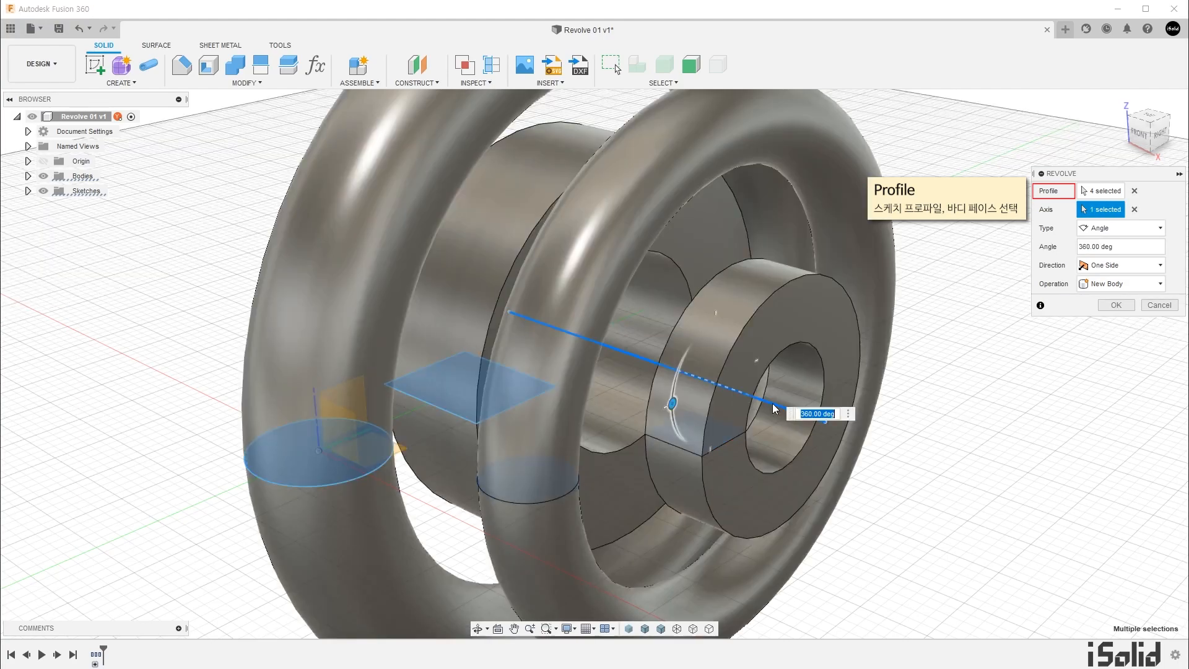
scroll(800, 409, down, 3)
shift+middle_drag(801, 409, 799, 452)
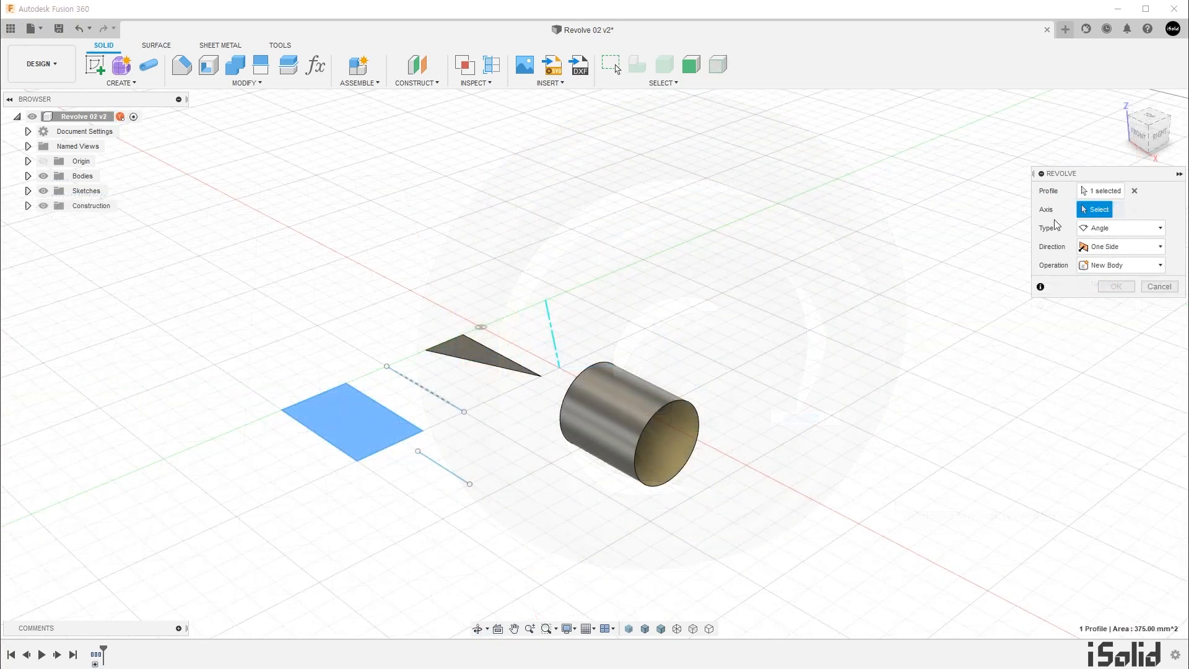
Try the nearby sketch line, the triangular surface's edge, the construction axis and the cylindrical face in turn as the rectangle's revolve axis.
click(440, 400)
click(441, 401)
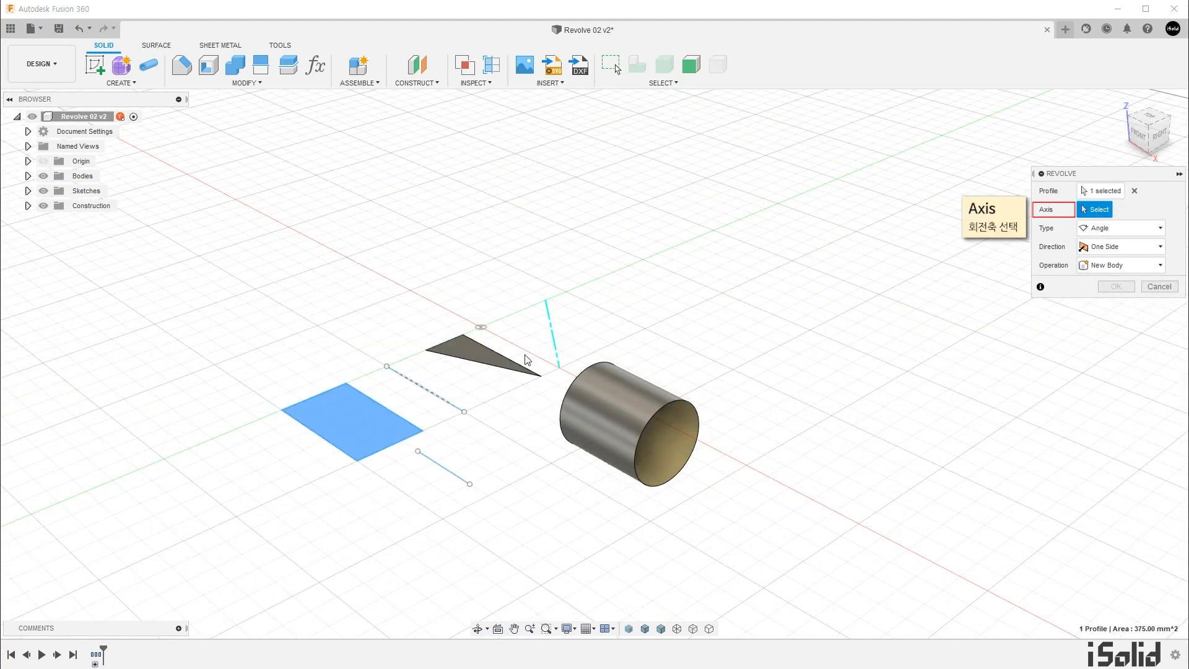
click(495, 369)
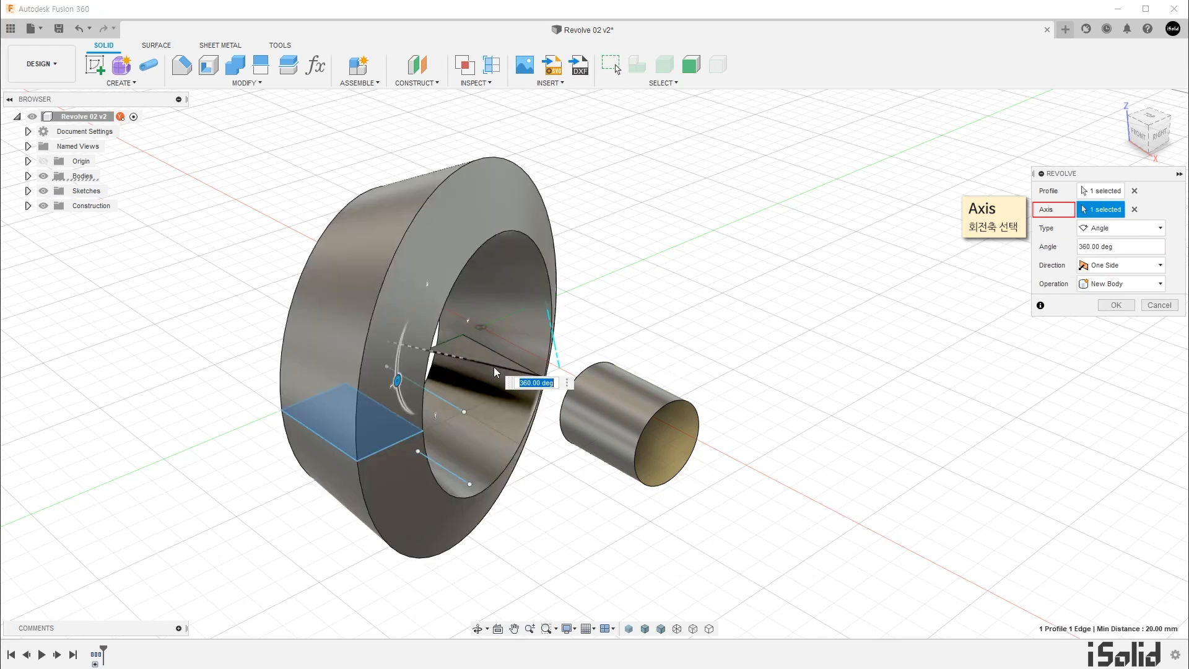
click(493, 367)
click(552, 342)
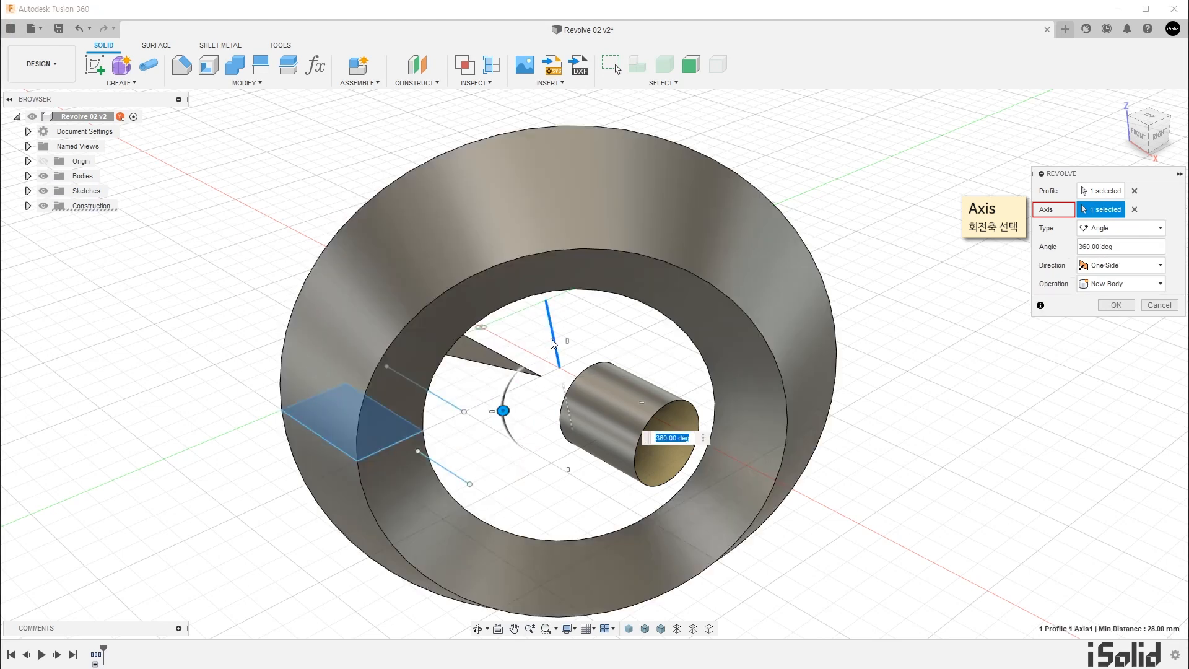
click(553, 342)
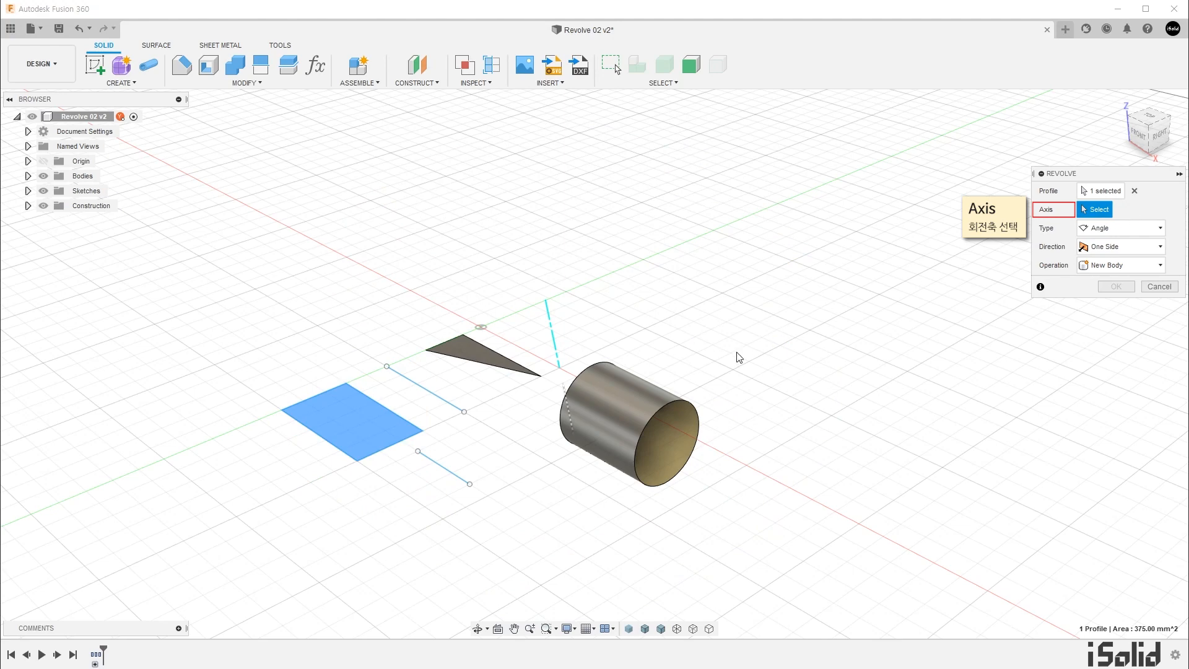
click(644, 389)
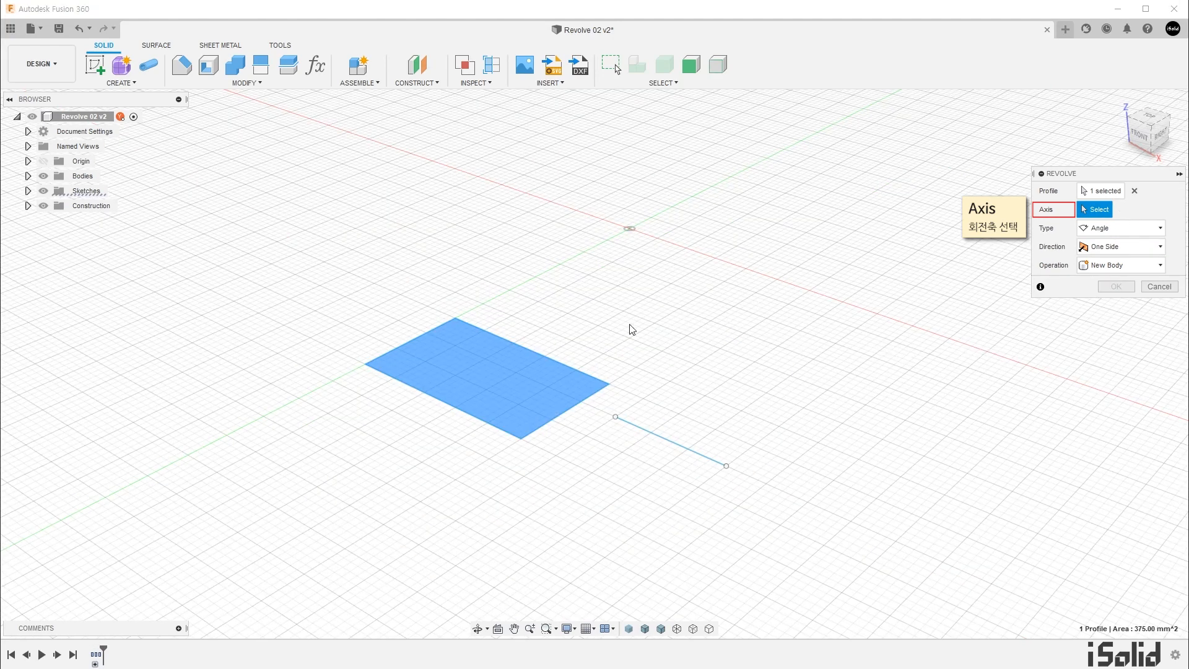
Try revolving the rectangle about its own long edge and about the separate sketch line whose extension crosses the profile.
click(568, 364)
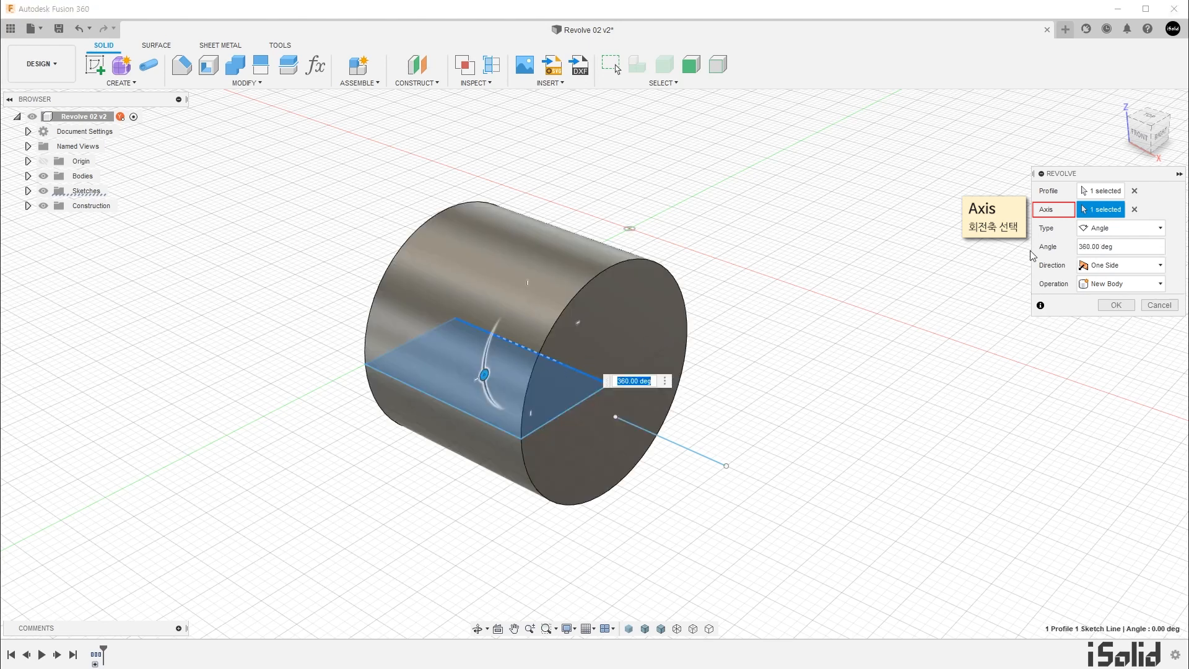
click(1134, 209)
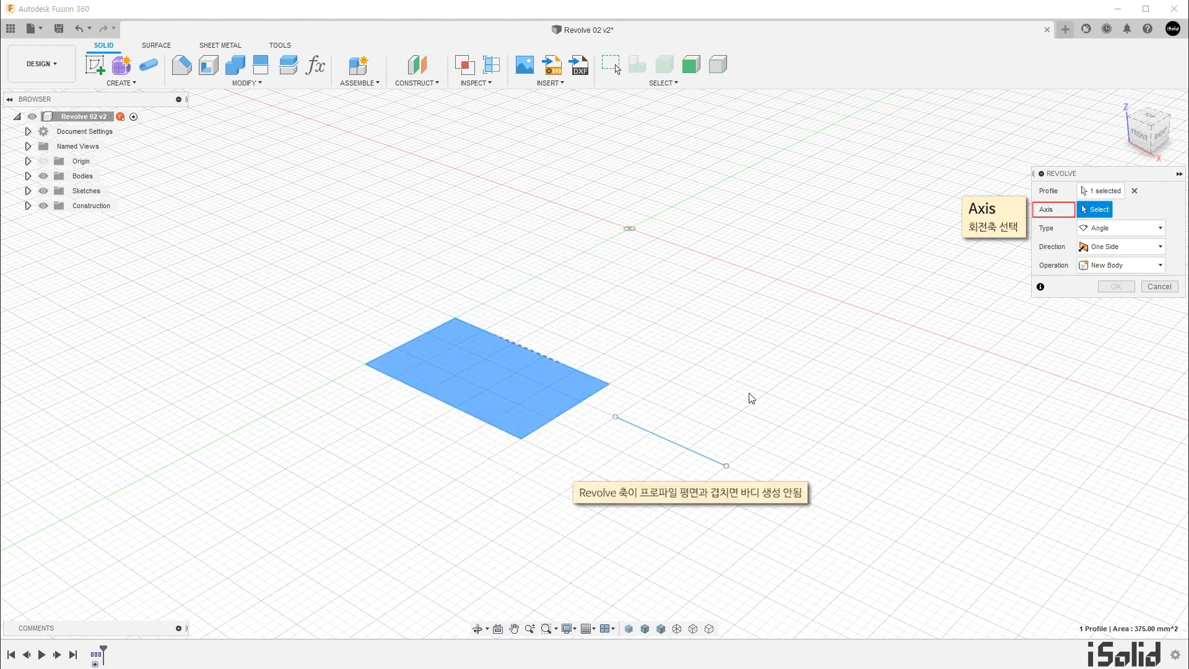
click(684, 447)
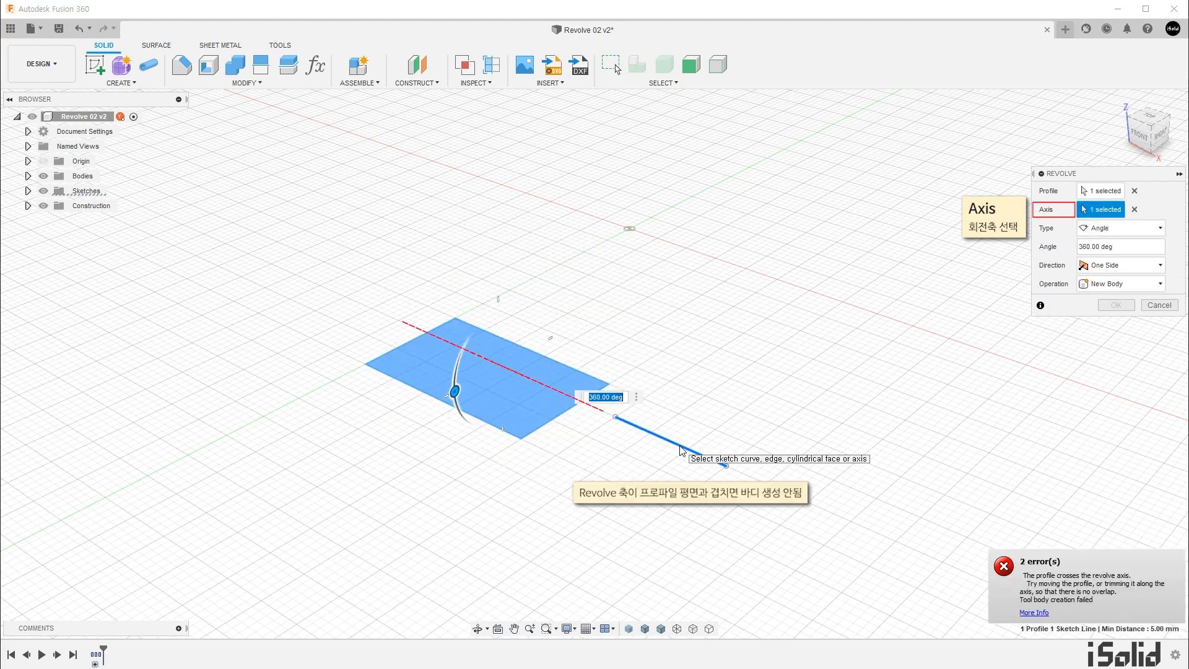
click(1031, 613)
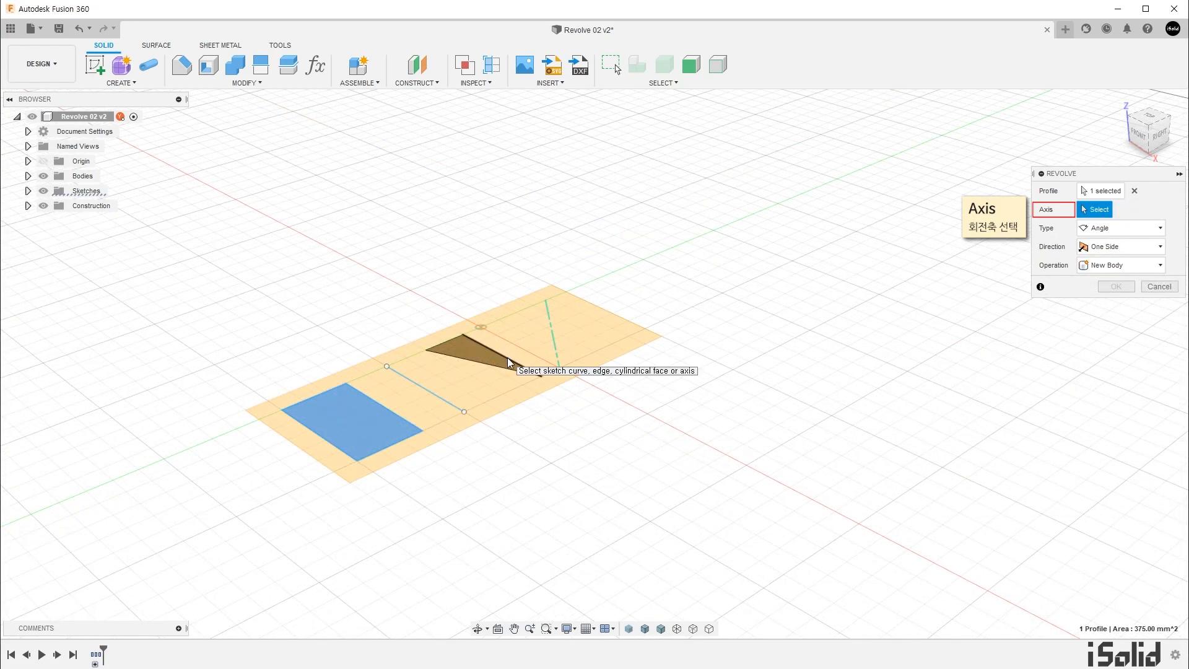
Revolve the rectangle 360 degrees about the coplanar triangular surface's edge and inspect the ring from the right view.
click(508, 358)
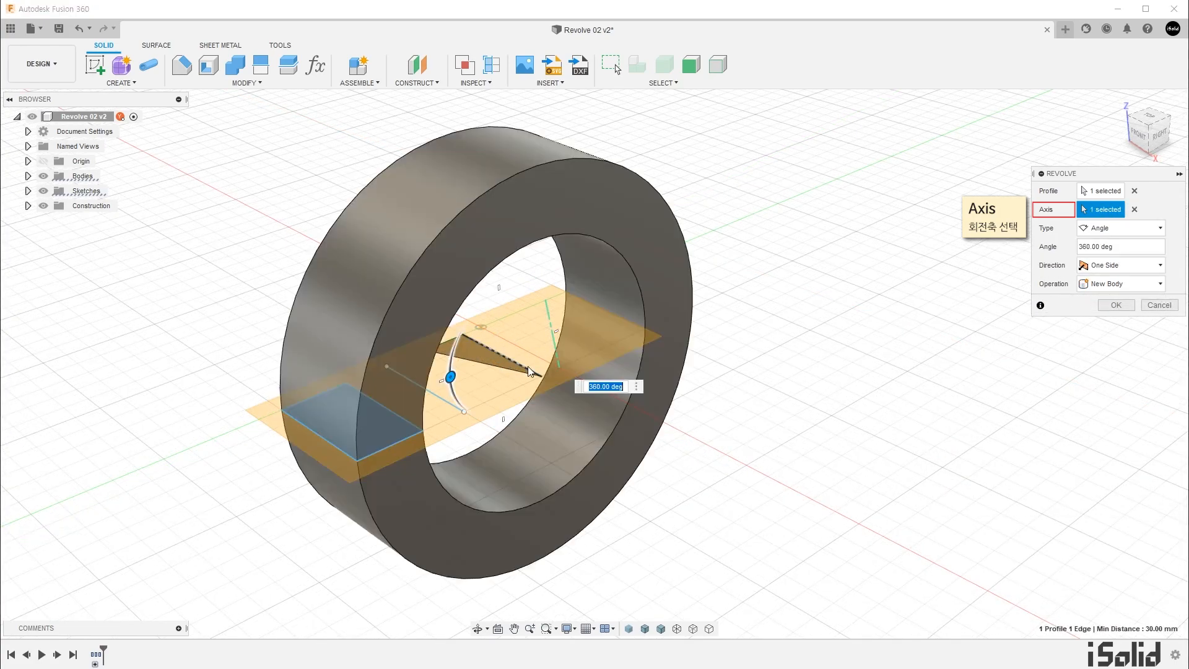
shift+middle_drag(749, 446, 700, 418)
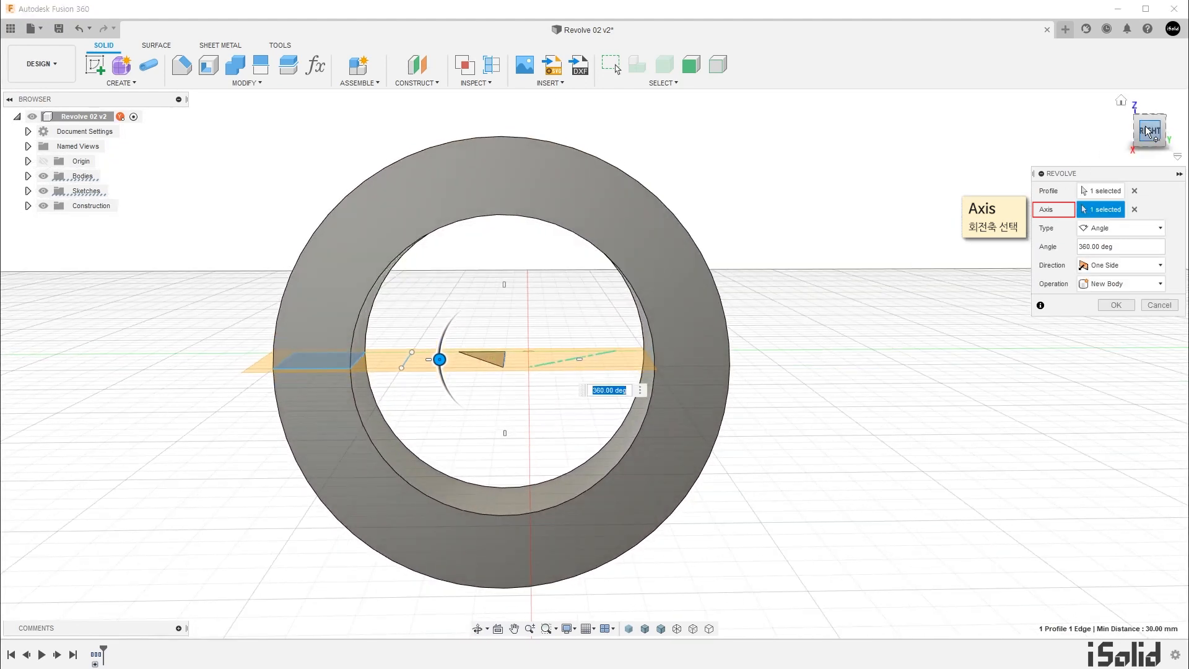
click(1147, 131)
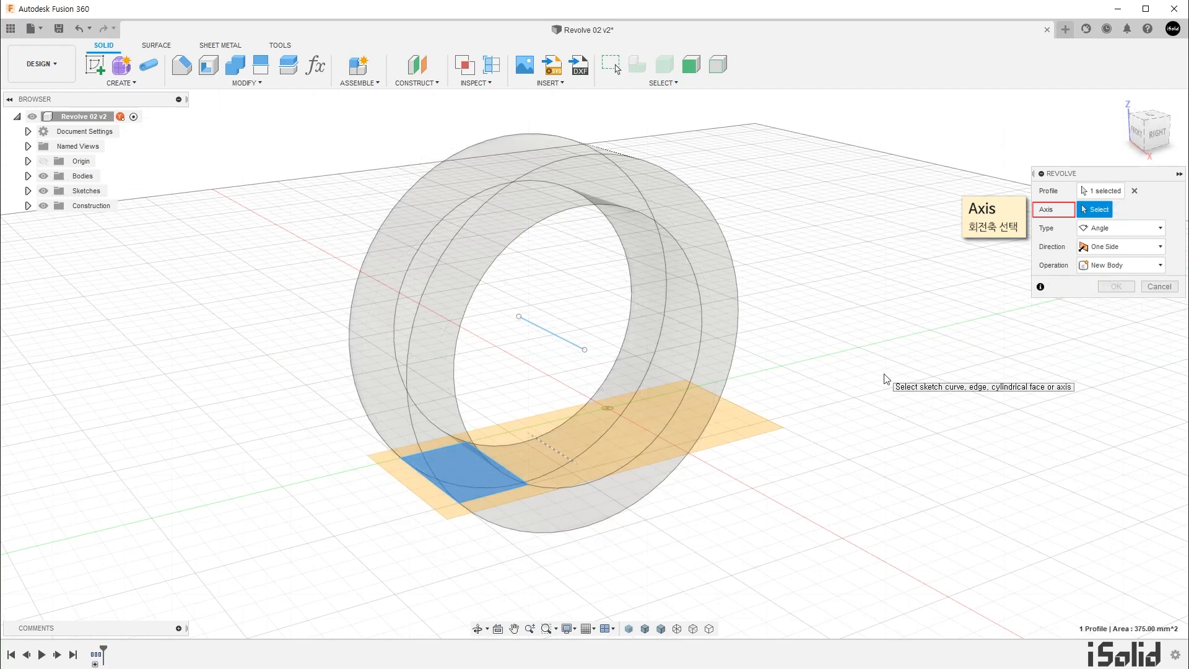
Revolve the rectangle about the sketch line above its plane and compare the result with the transparent ring in the right view.
shift+middle_drag(884, 375, 850, 352)
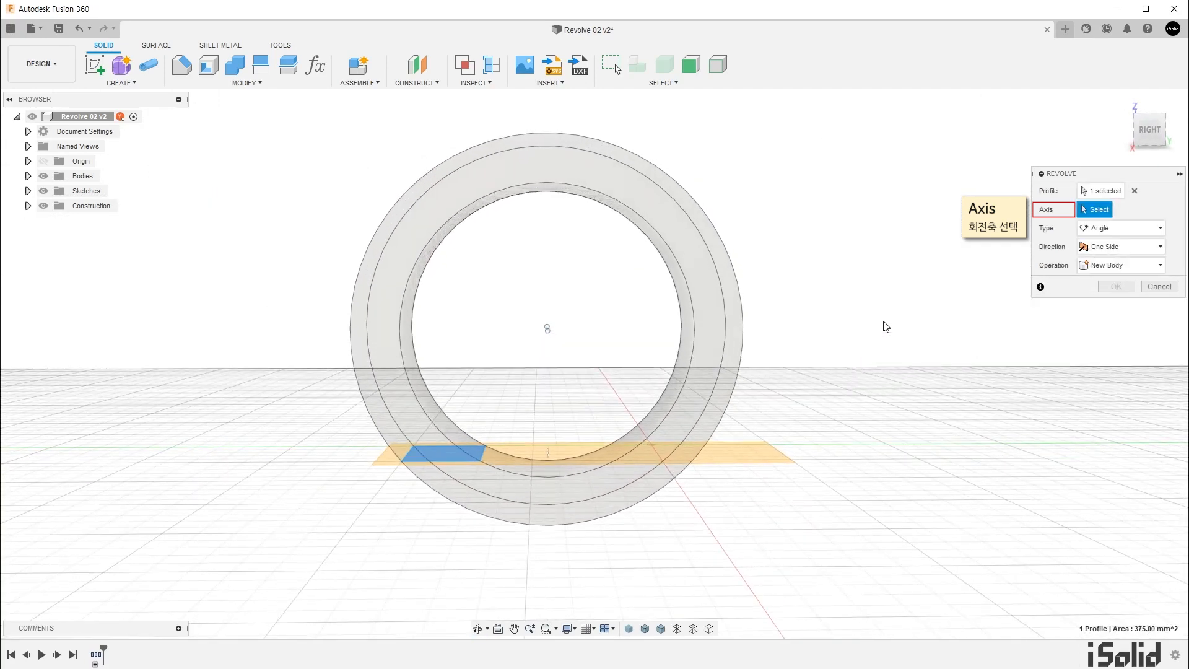
click(1149, 130)
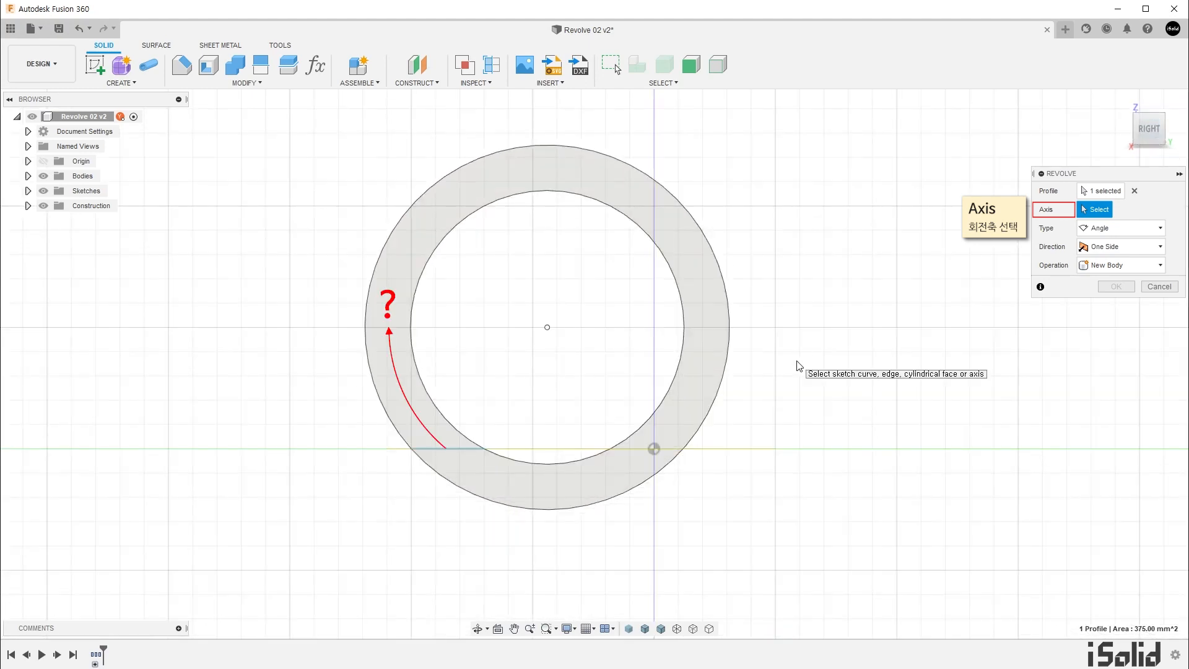
shift+middle_drag(787, 369, 823, 391)
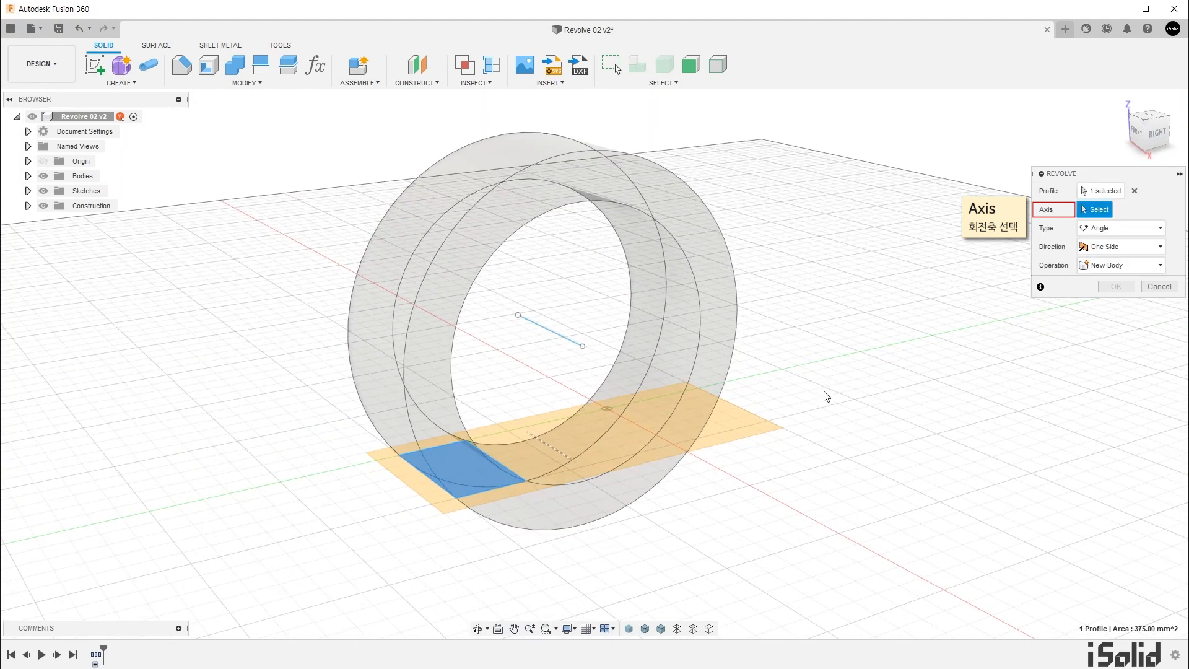
click(566, 340)
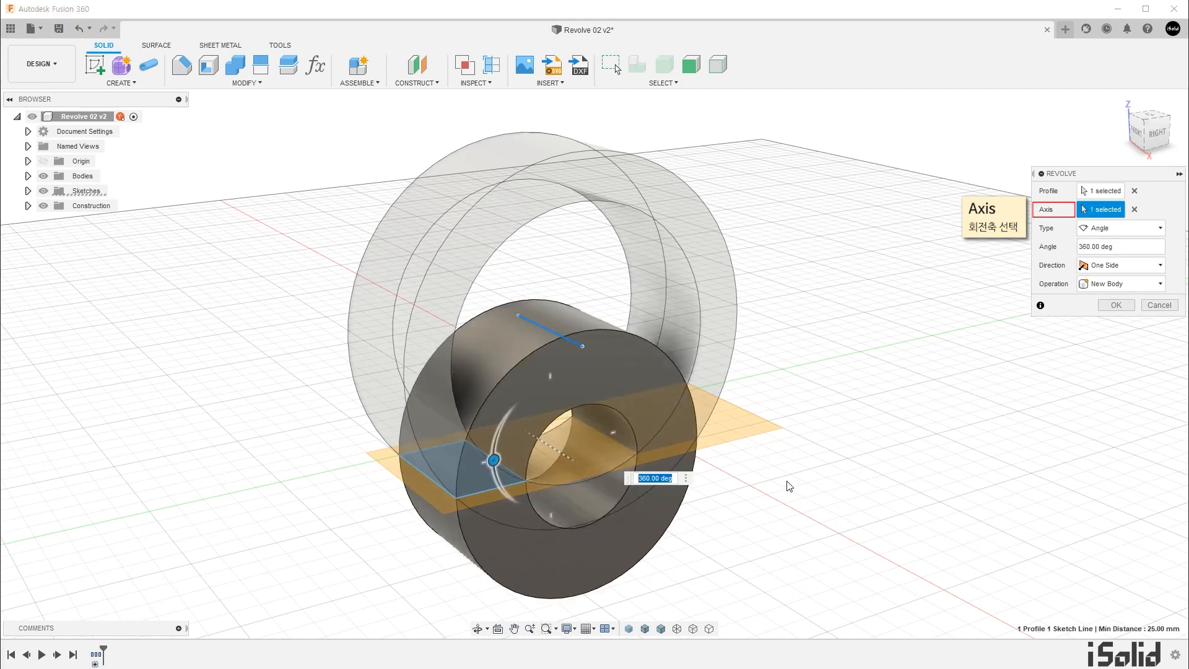
click(1156, 132)
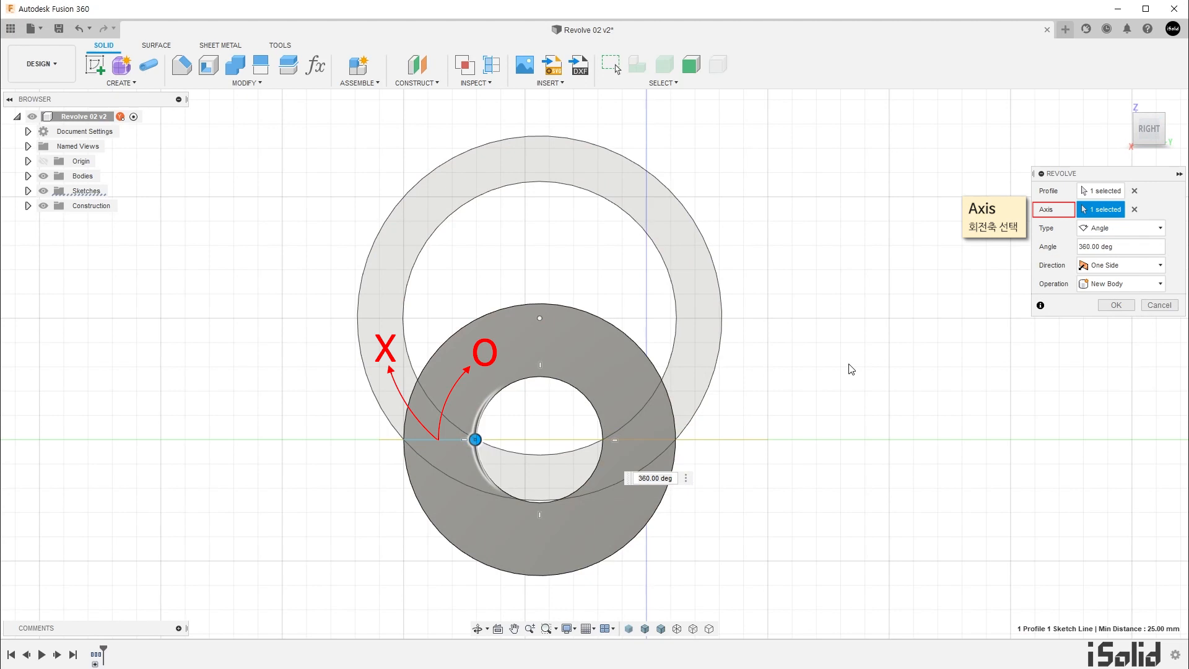
shift+middle_drag(836, 373, 873, 393)
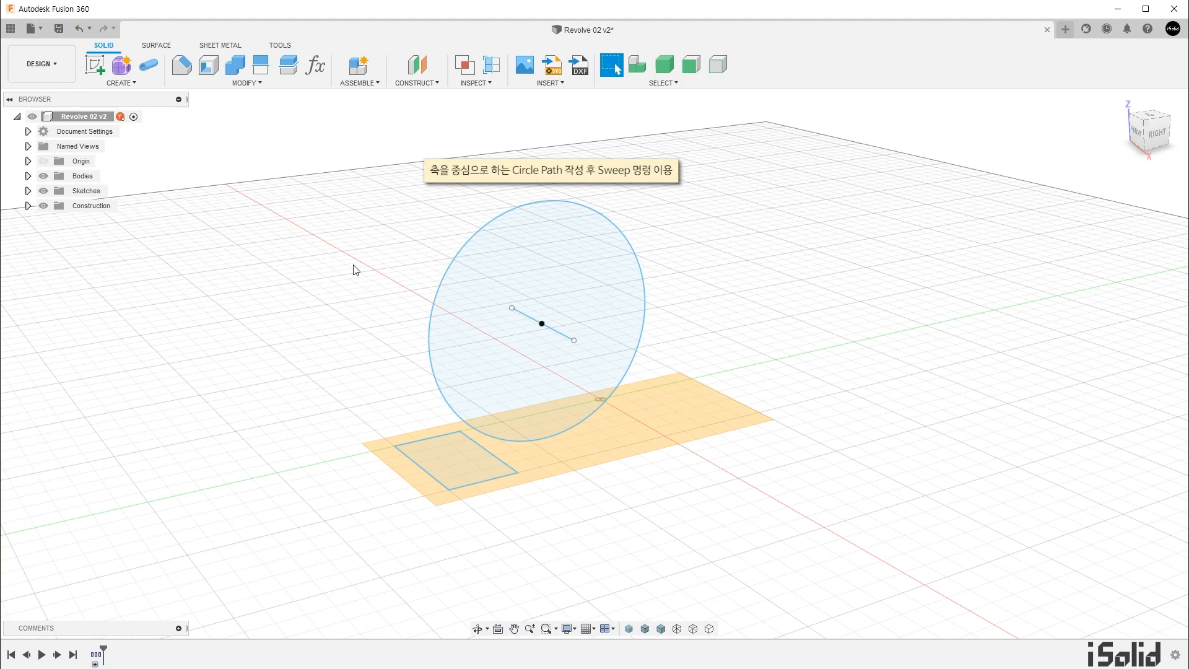
Sweep the rectangular profile along the circular sketch path around the raised line as a new body.
click(140, 86)
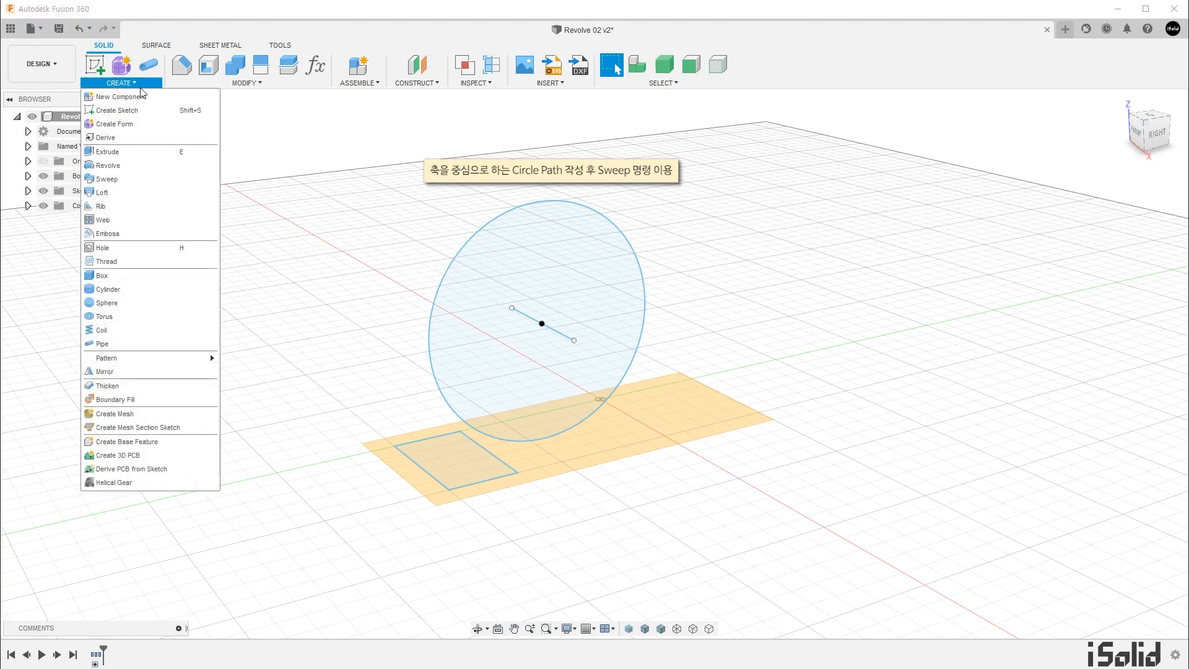
click(150, 184)
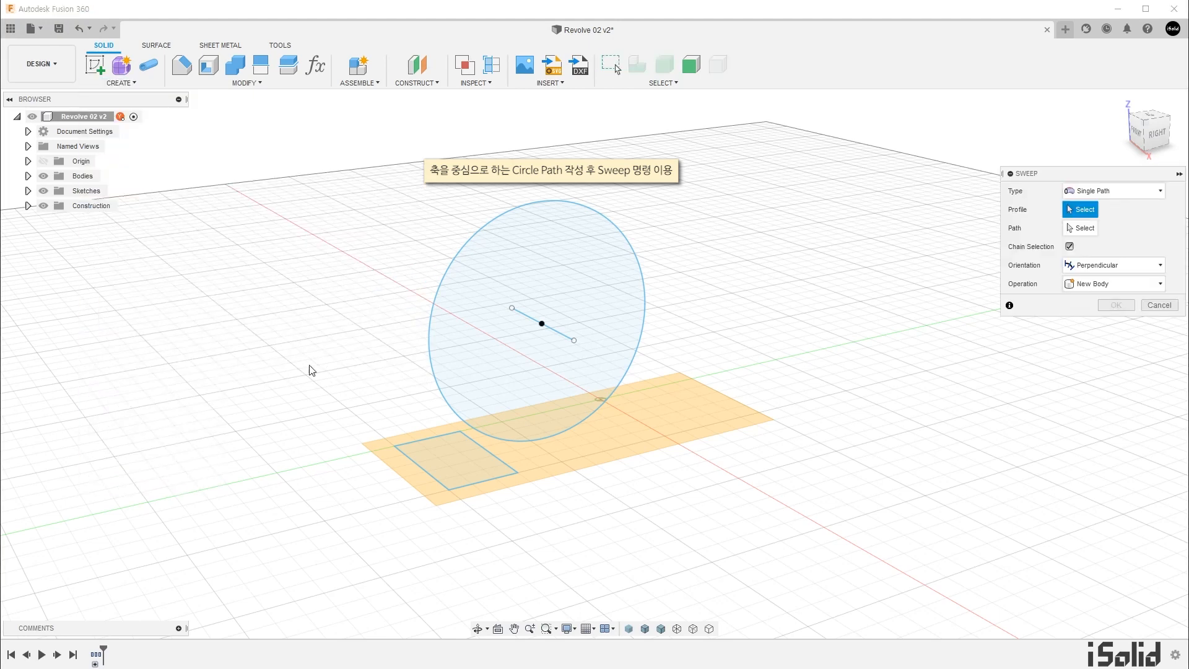
click(425, 454)
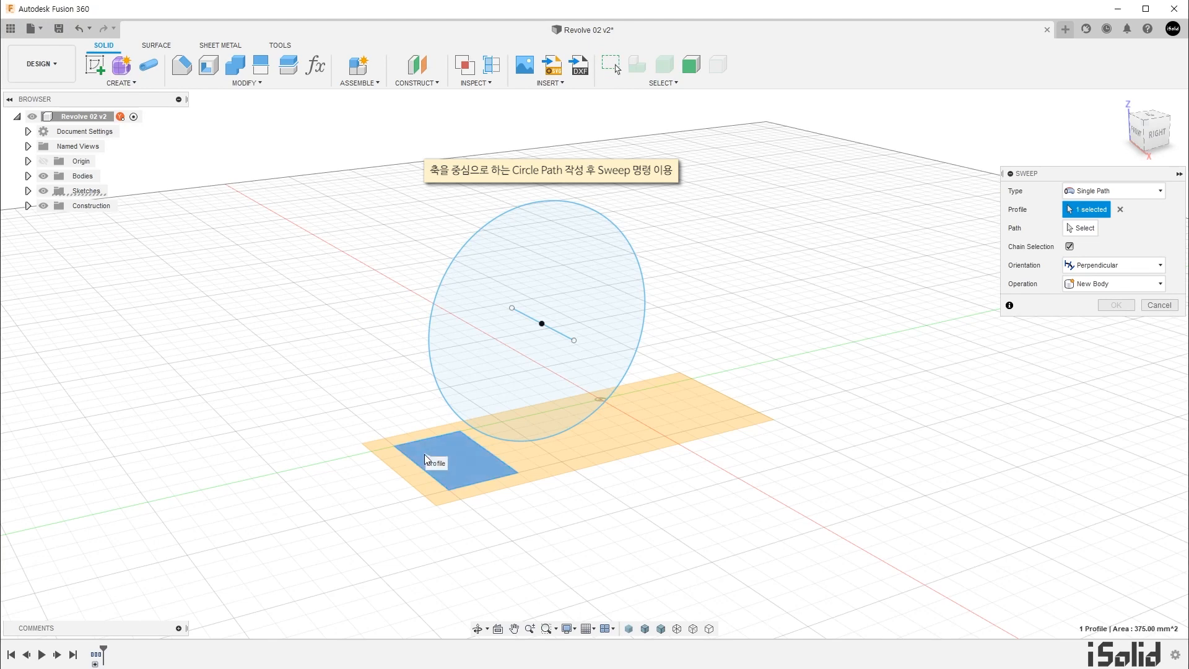
click(1080, 228)
click(645, 328)
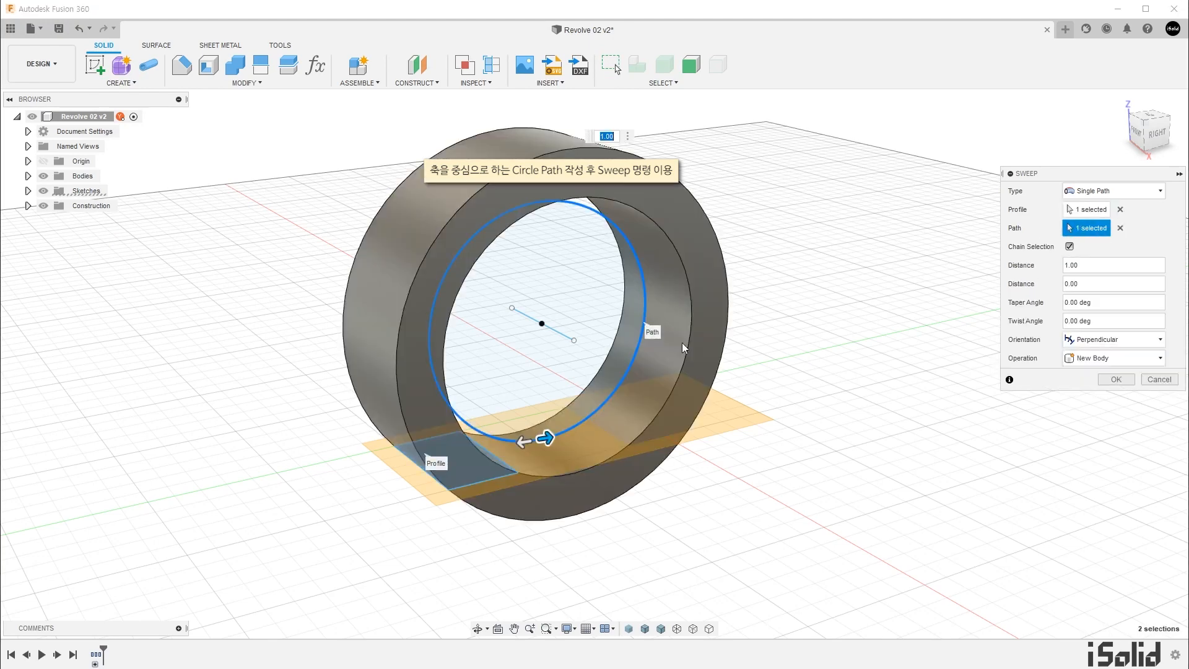
mouse_move(807, 381)
shift+middle_down()
mouse_move(779, 359)
mouse_move(807, 372)
shift+middle_up()
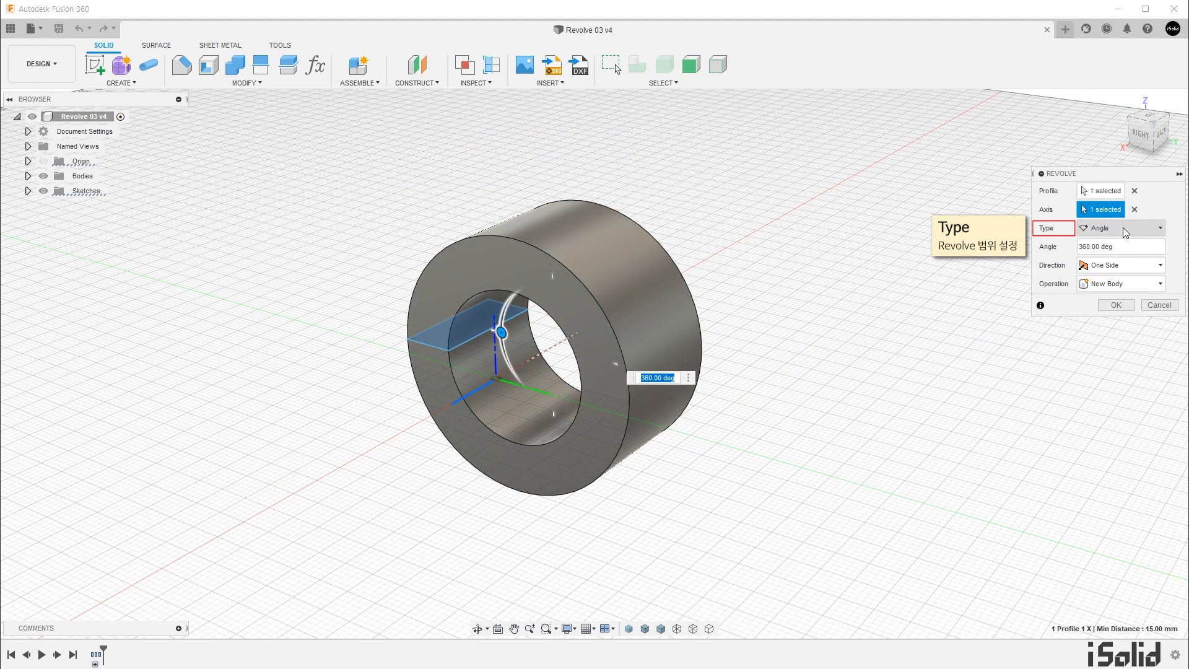
Keep the Revolve extent type on Angle and set the angle to 90 degrees, followed by -90 degrees.
click(1123, 227)
click(1125, 244)
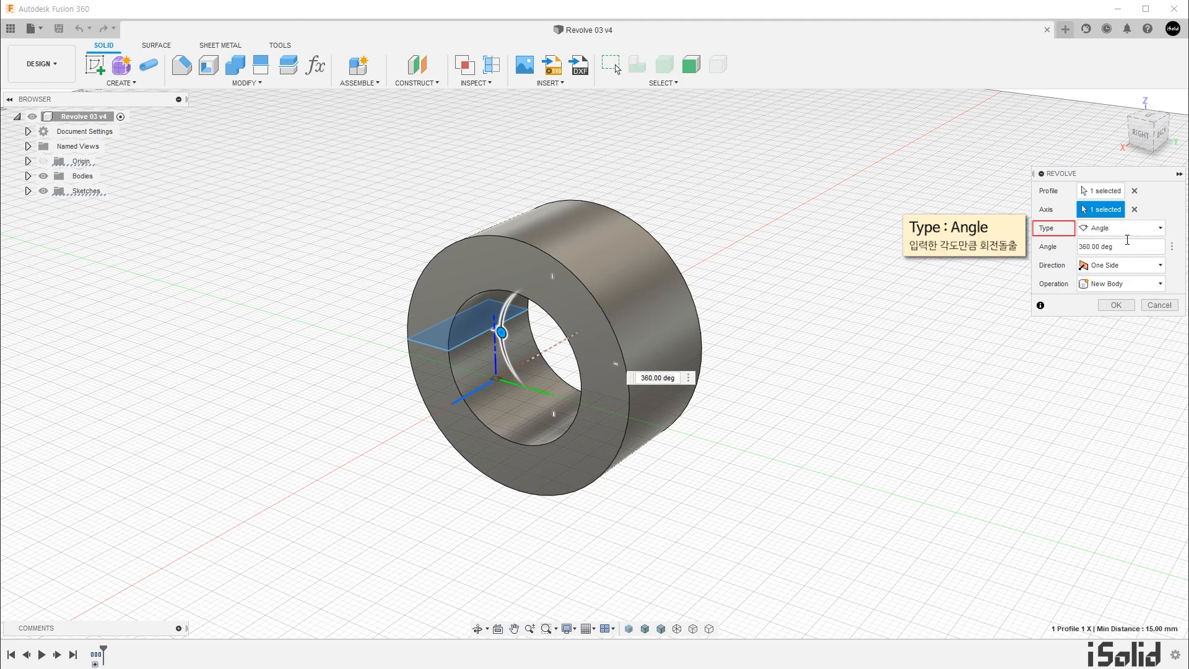
drag(1125, 246, 1072, 250)
text(90)
double_click(1099, 246)
text(-90)
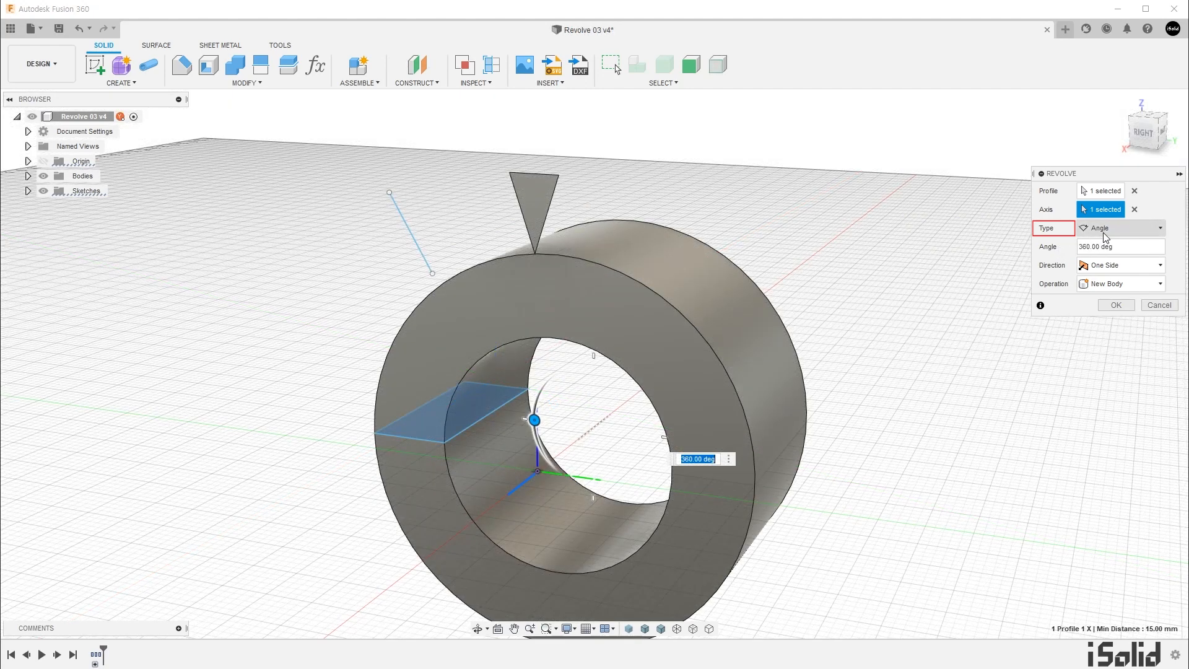
Change the Revolve extent type to To, ending at the sketch line's lower endpoint, and check it from the right view.
click(1109, 228)
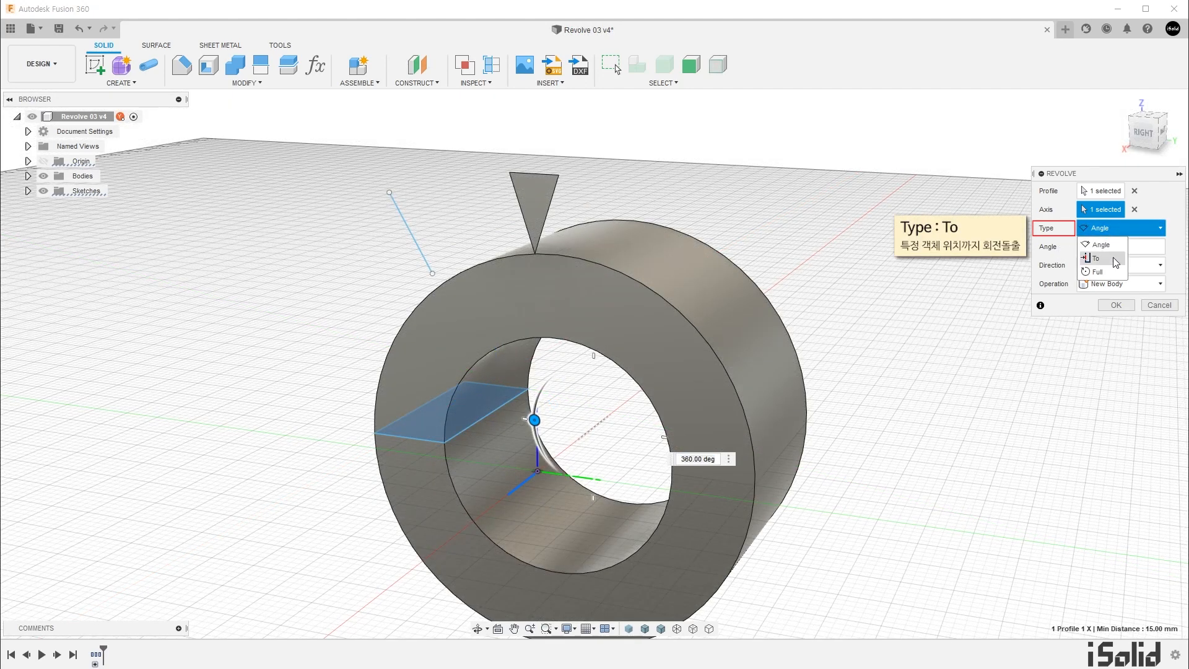
click(1113, 257)
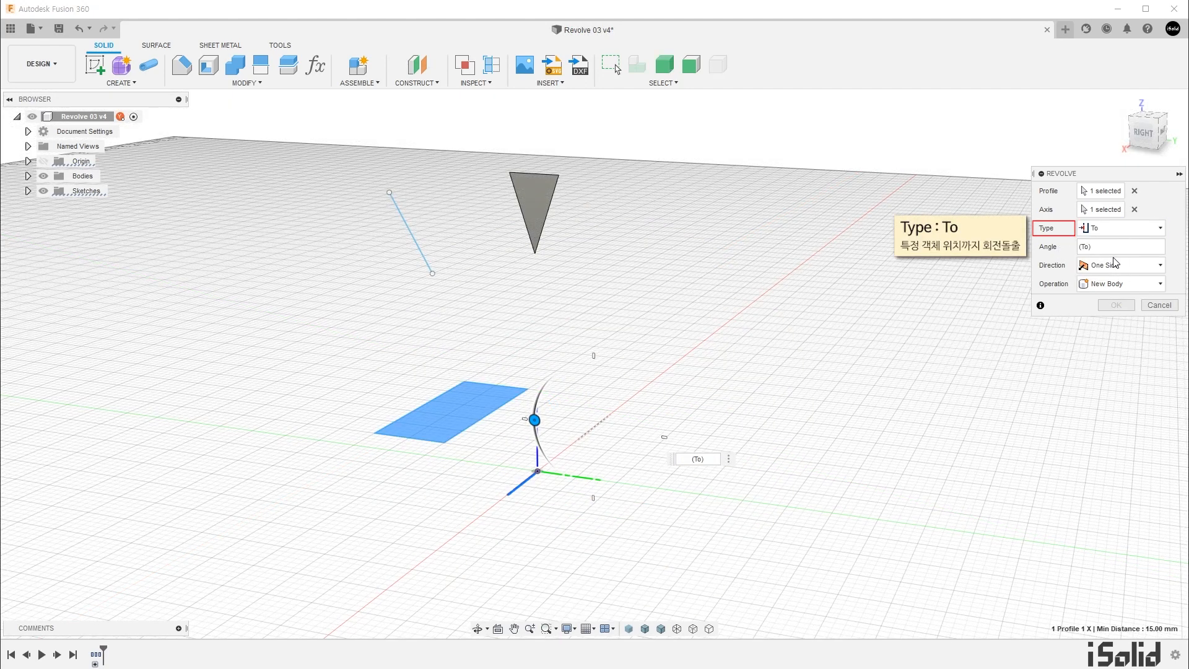
click(433, 274)
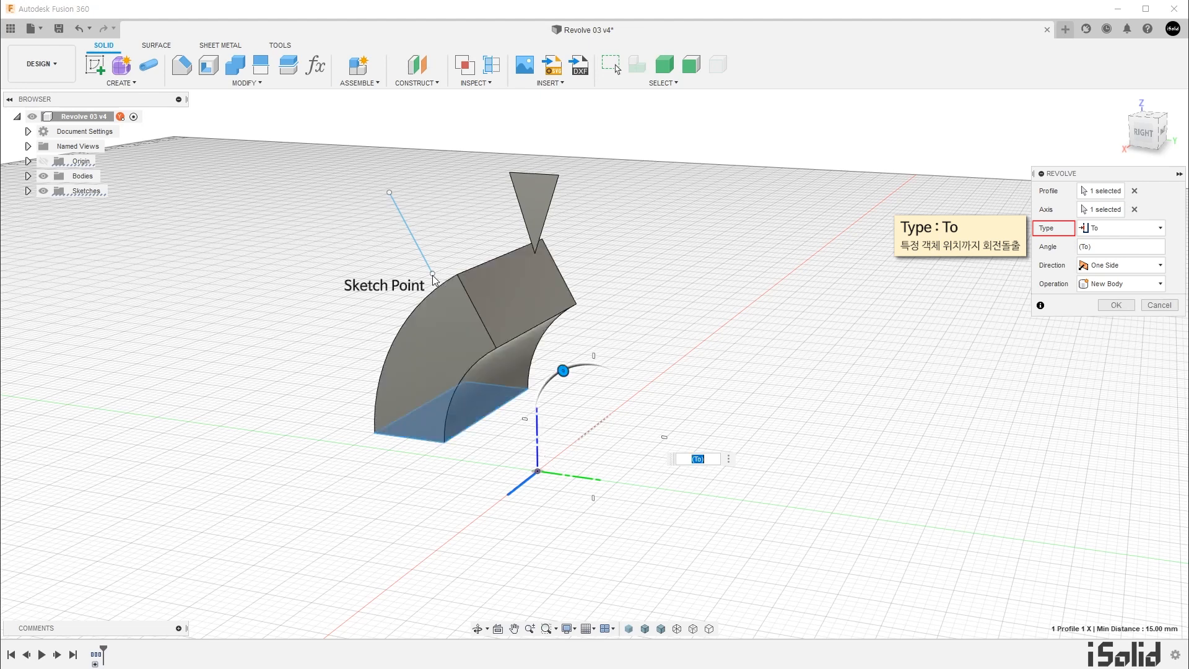
click(1136, 146)
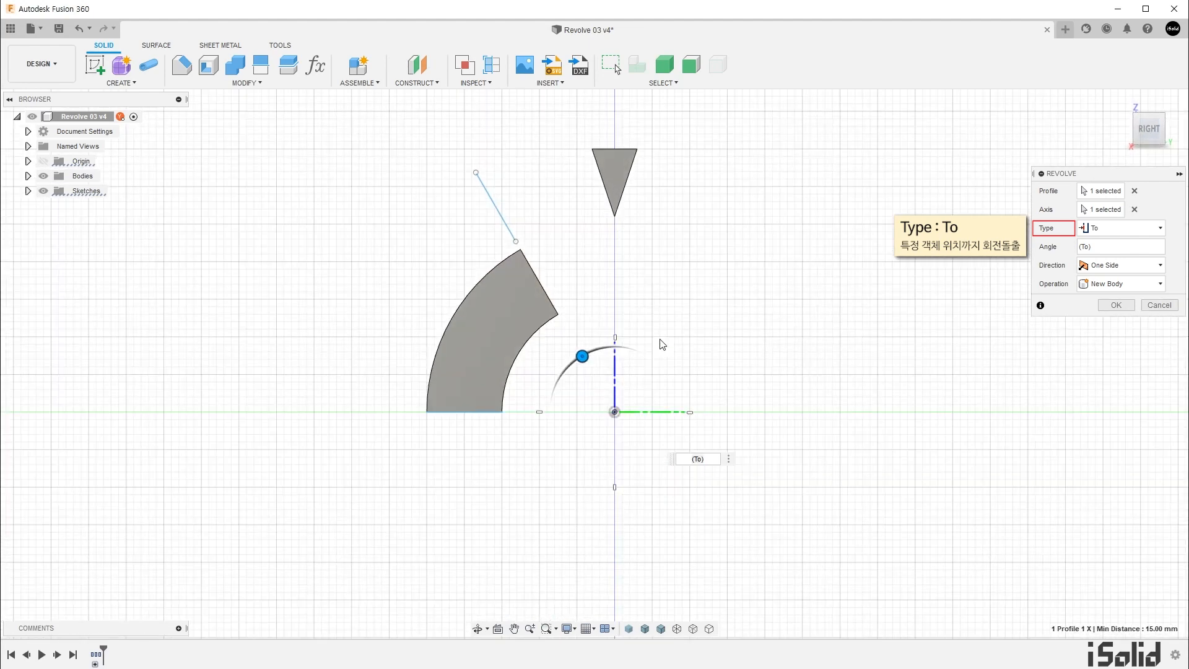
End the revolve at the triangular body's lower vertex, and in the next sample use the To extent type with the planar face.
click(617, 218)
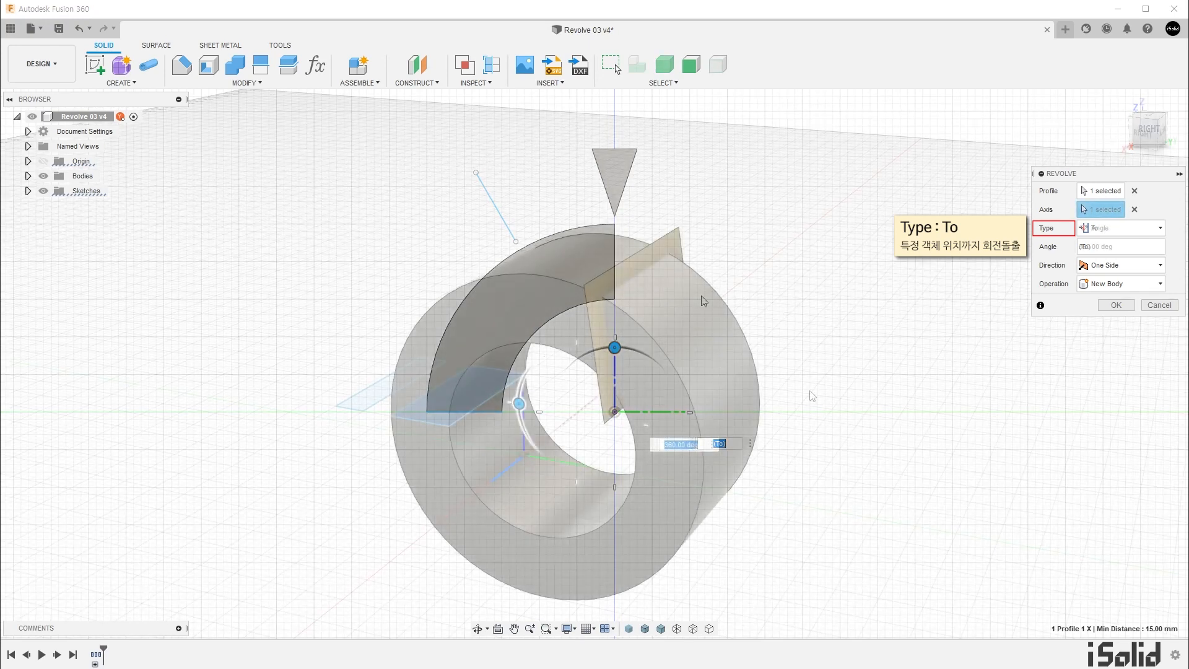
click(1121, 228)
click(1107, 264)
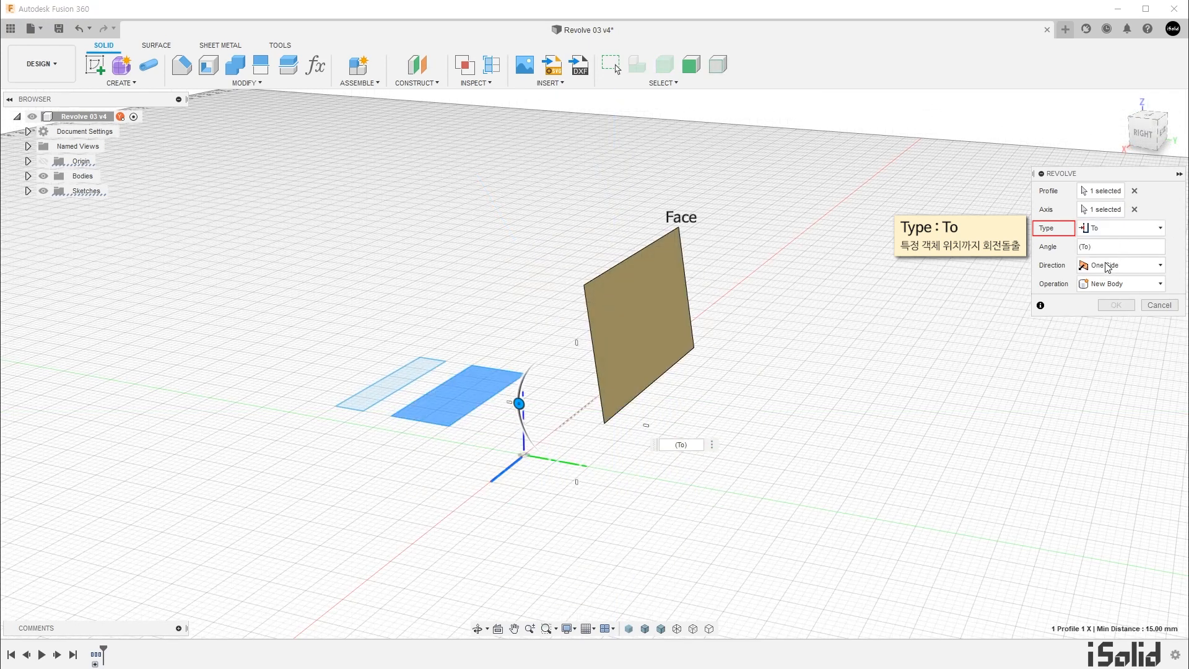
click(660, 332)
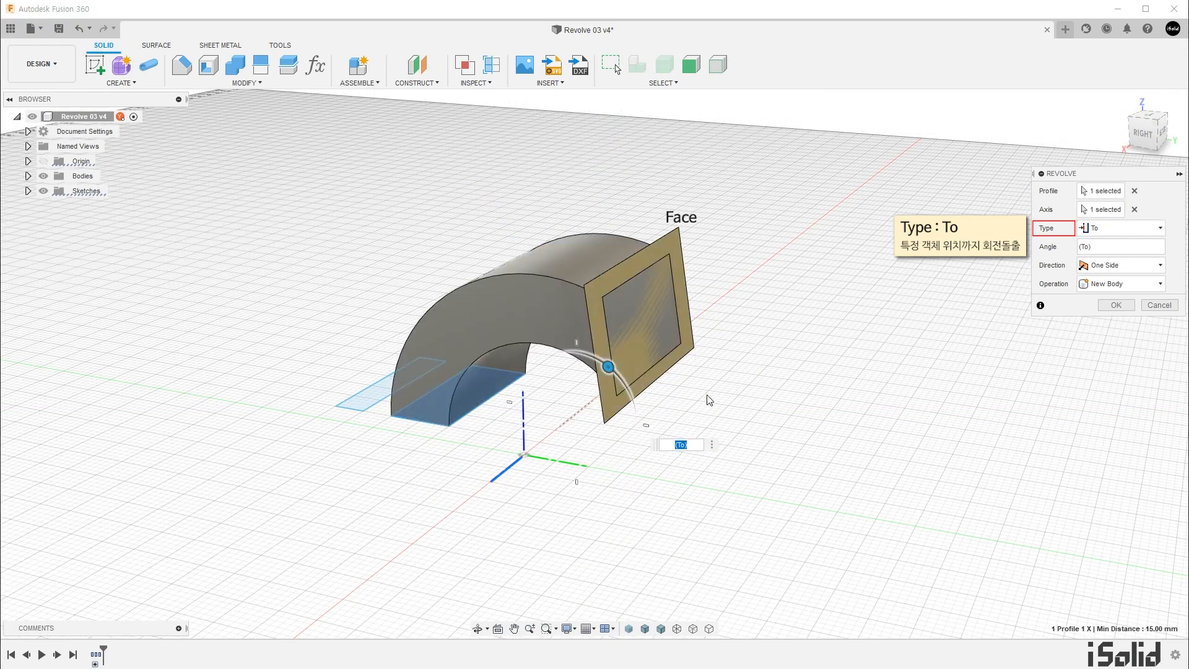
mouse_move(716, 393)
shift+middle_down()
mouse_move(769, 369)
mouse_move(725, 390)
shift+middle_up()
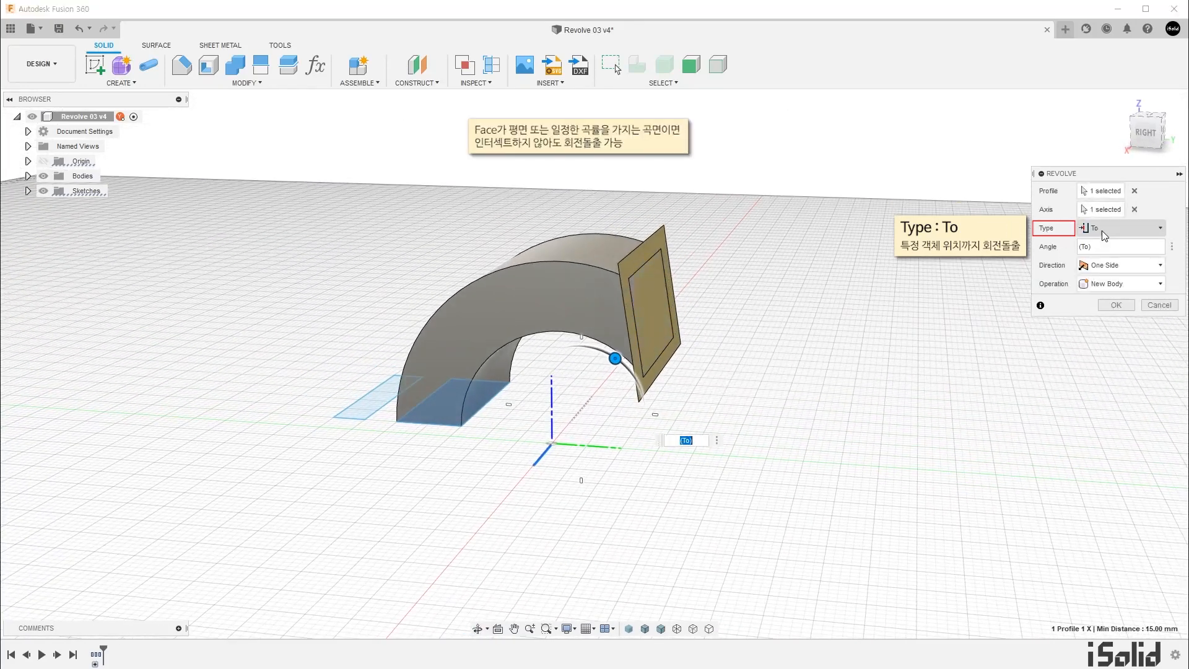
Replace the revolve profile with the outer, narrower rectangle and check its end against the planar face from the right view.
click(1135, 191)
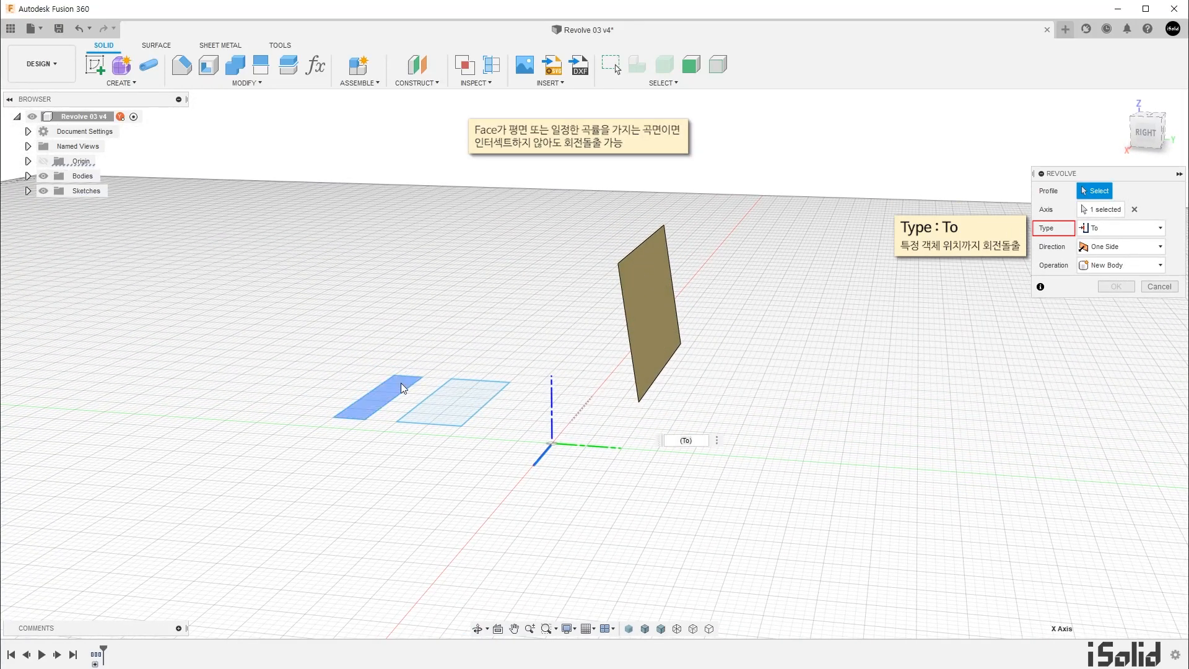
click(402, 388)
shift+middle_drag(735, 392, 752, 394)
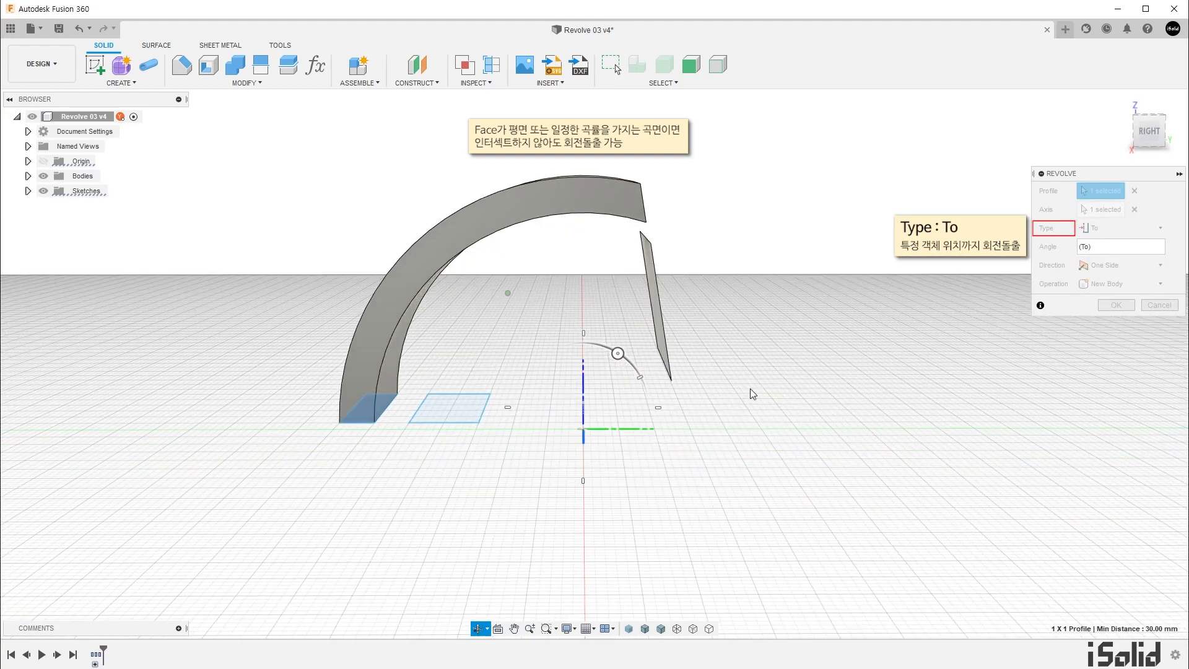
click(1146, 133)
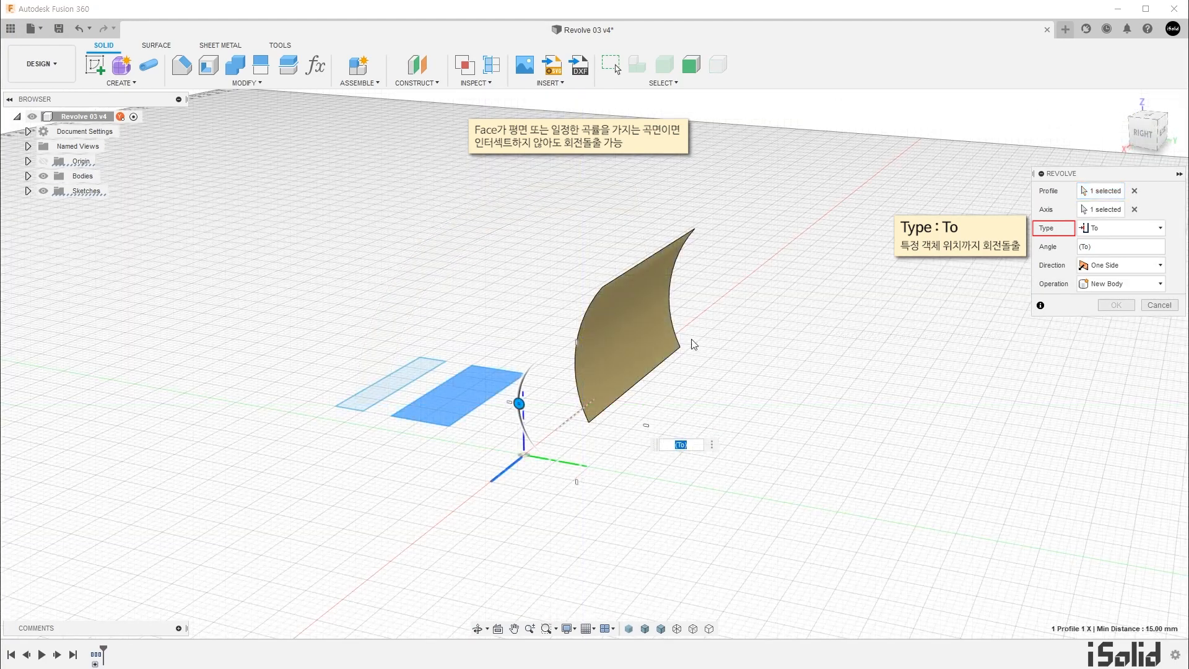
Revolve the inner rectangle to the arc-shaped face, and replace the profile with the outer rectangle to compare its end from the right view.
click(641, 314)
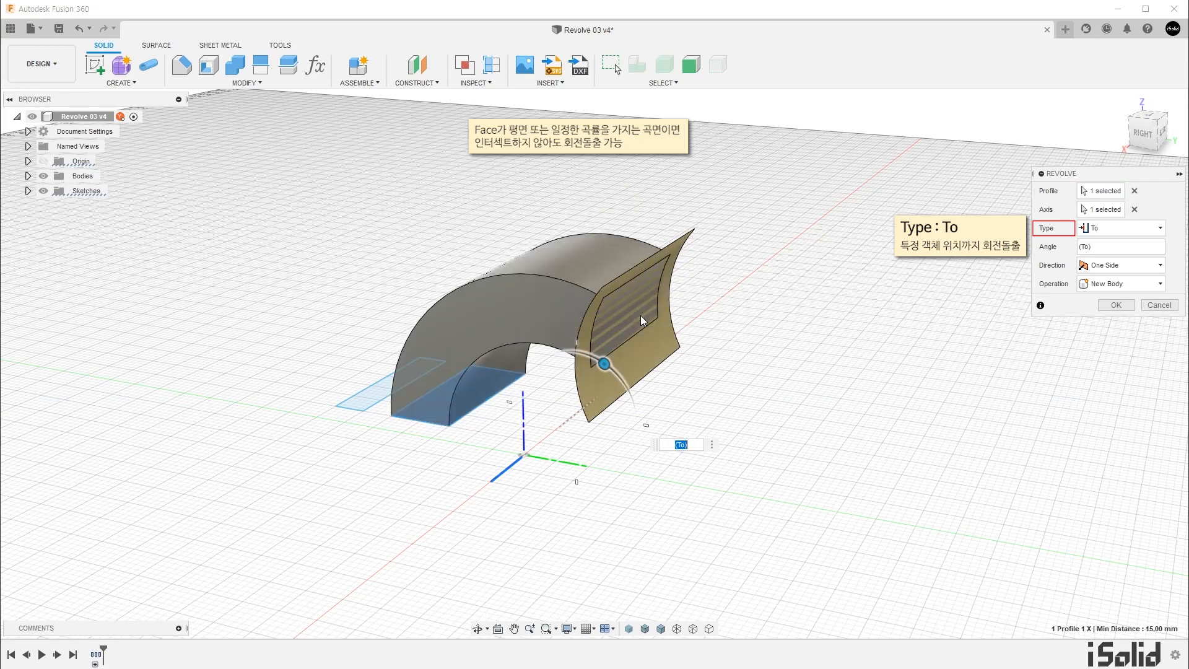
click(1135, 191)
click(428, 362)
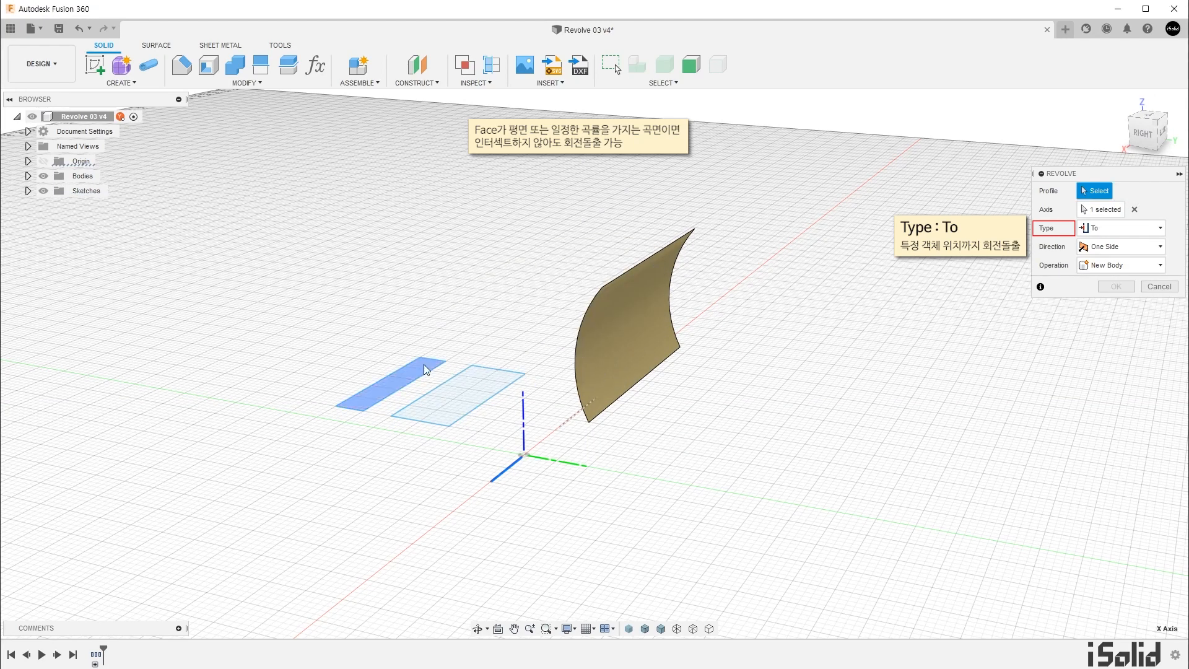
shift+middle_drag(844, 282, 880, 260)
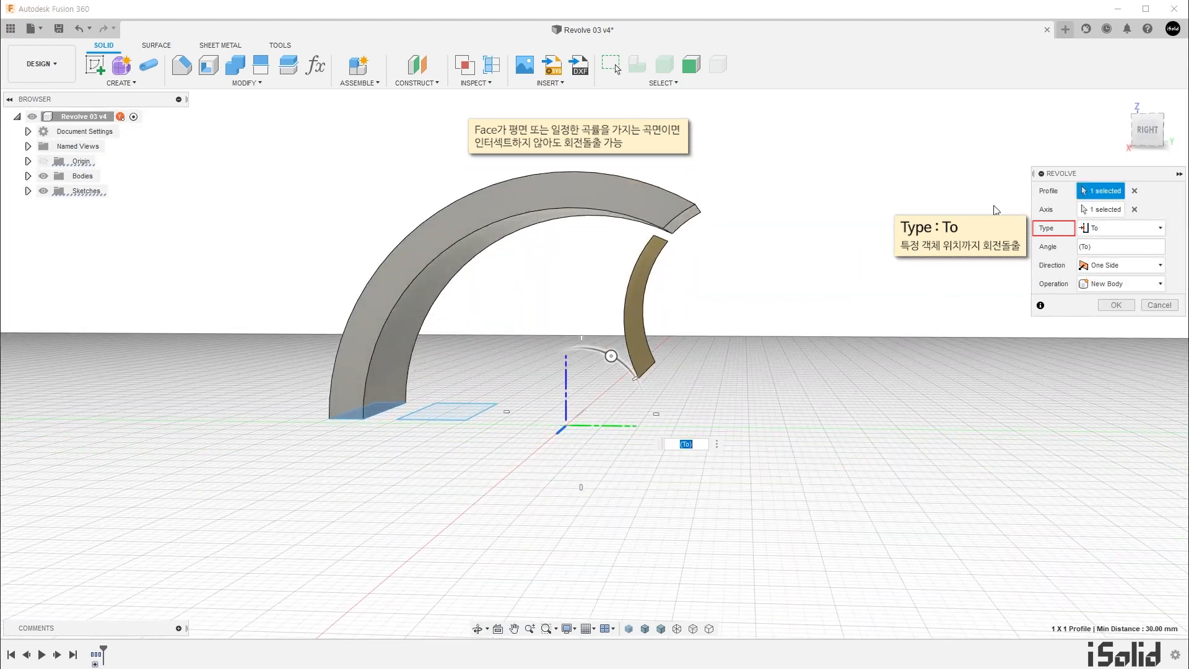
click(1147, 130)
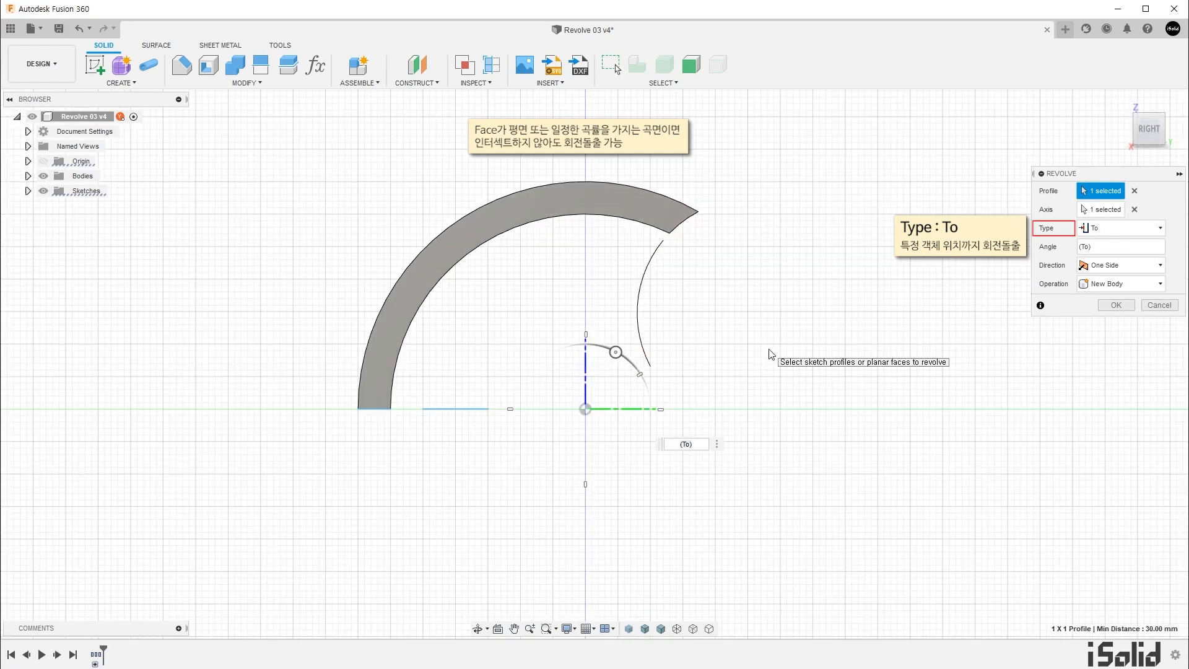
shift+middle_drag(771, 355, 1004, 354)
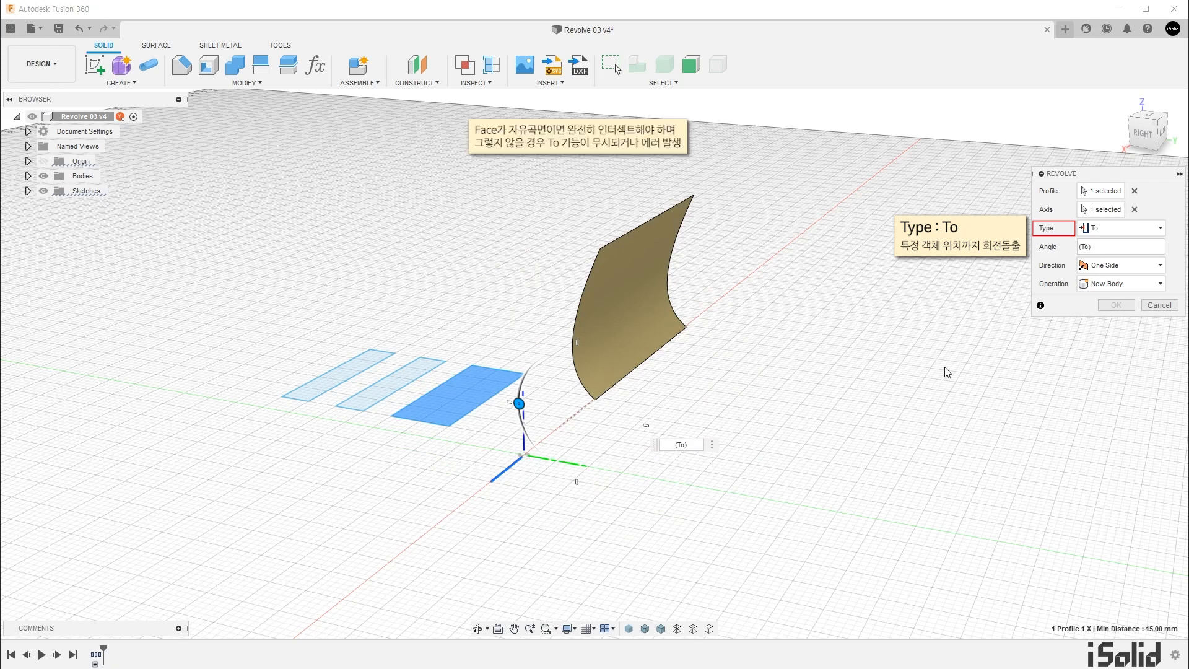
Revolve the widest rectangle to the spline-shaped face, and try the middle and outermost rectangles as the profile instead.
click(644, 330)
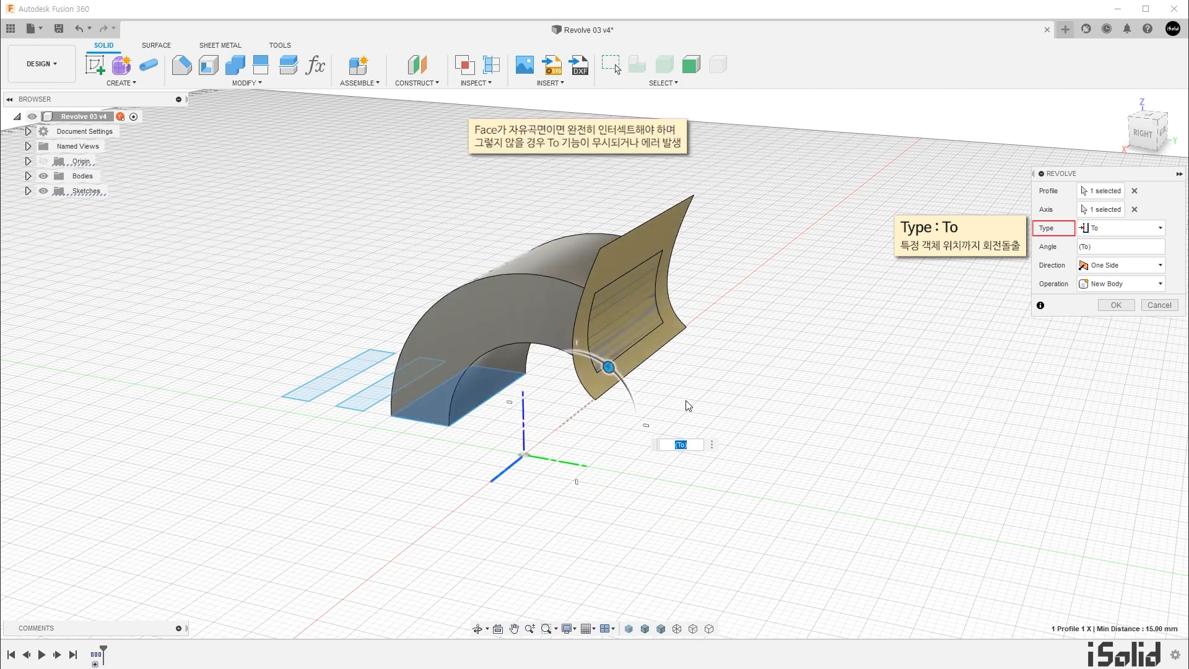
click(1133, 196)
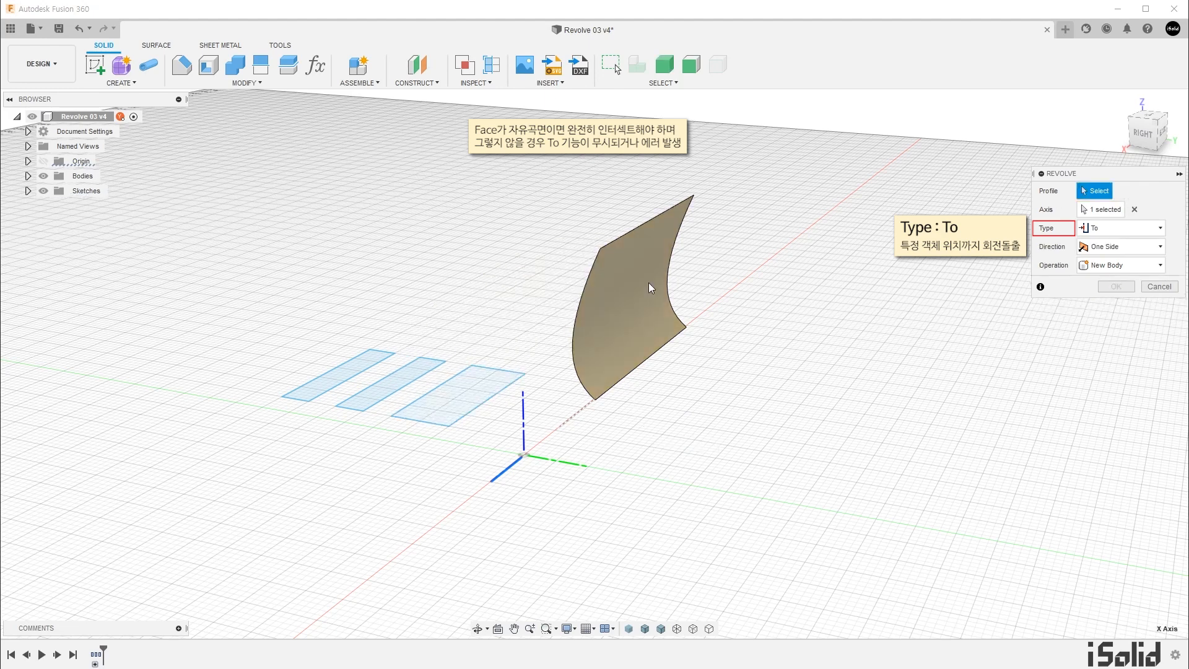
click(428, 369)
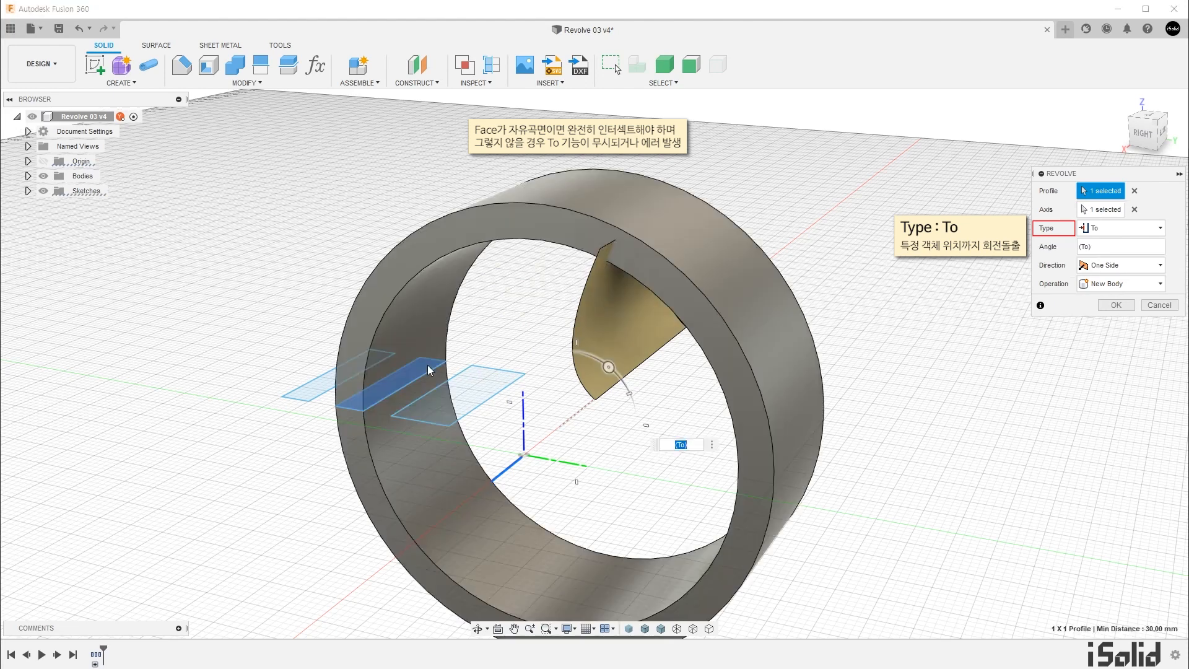
click(1134, 191)
click(372, 362)
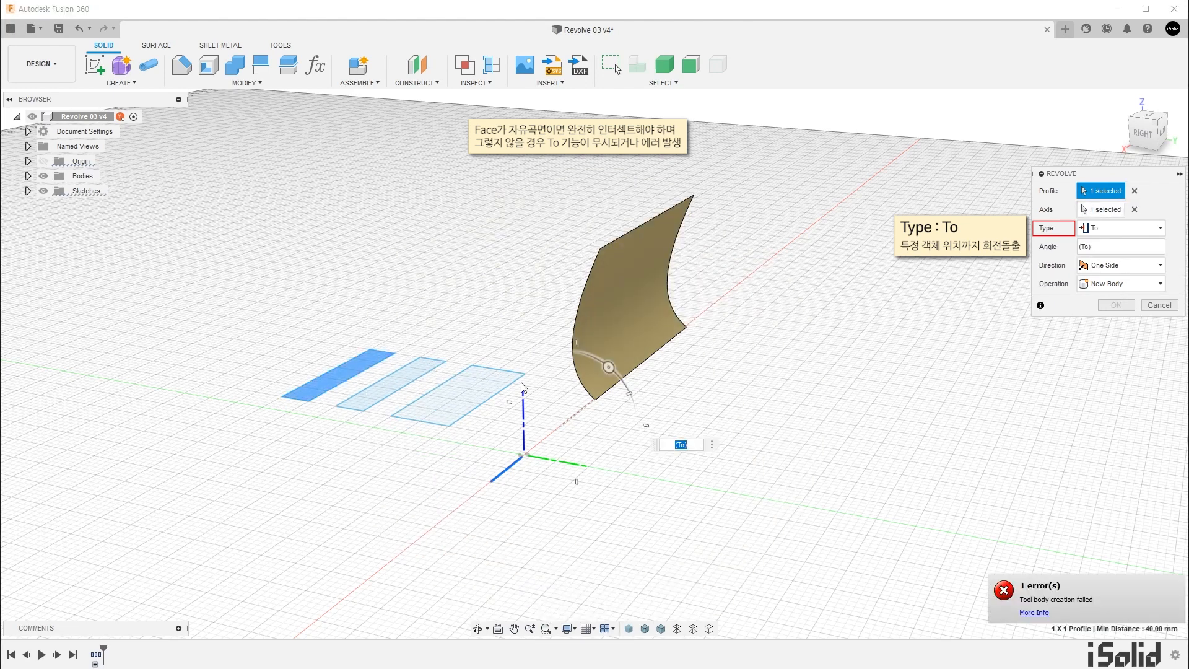
click(1011, 596)
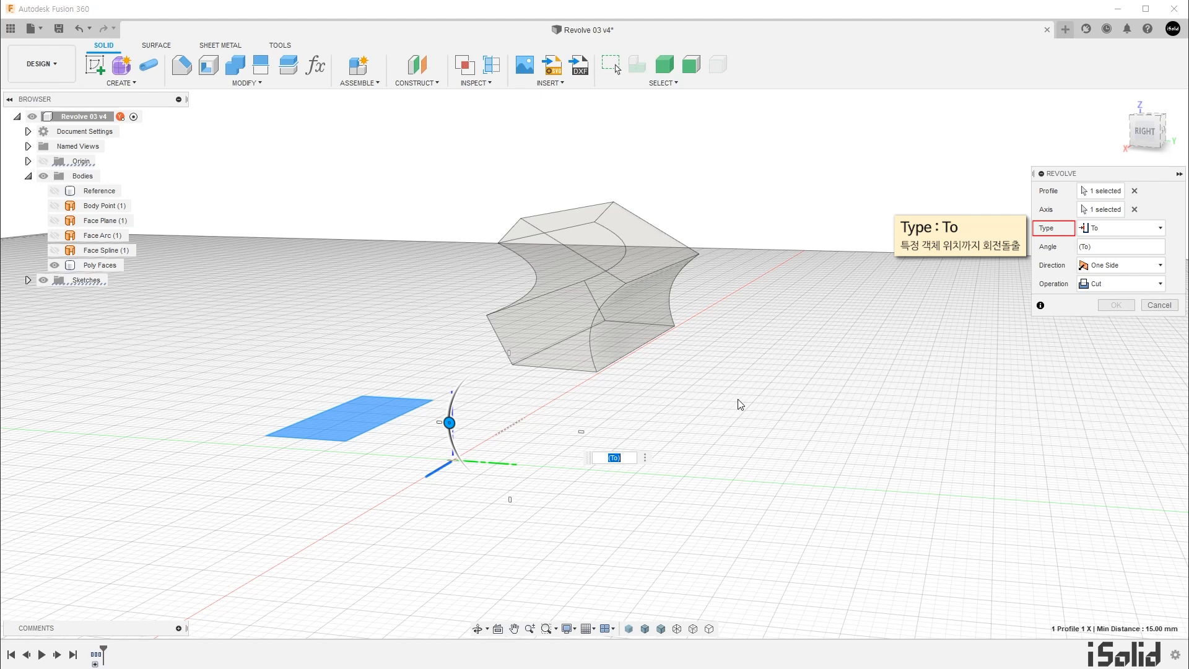
Revolve the rectangle to the Poly Faces body, previewing the Intersect operation before creating the result as a New Body.
click(114, 266)
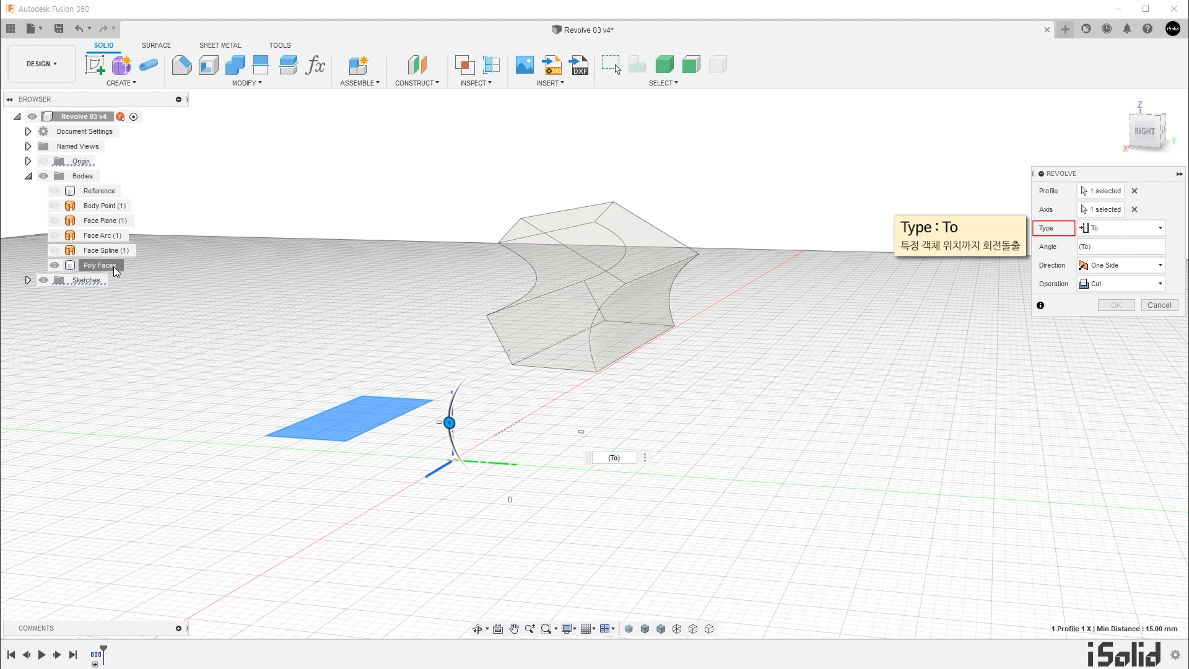
click(1119, 285)
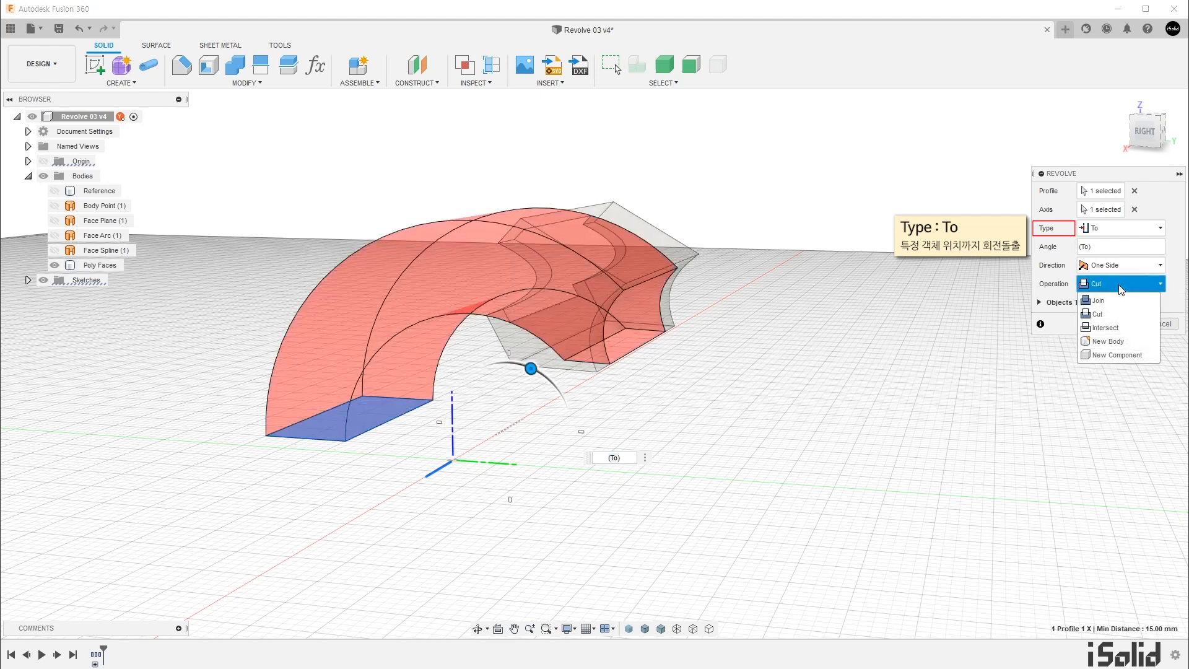
click(1133, 327)
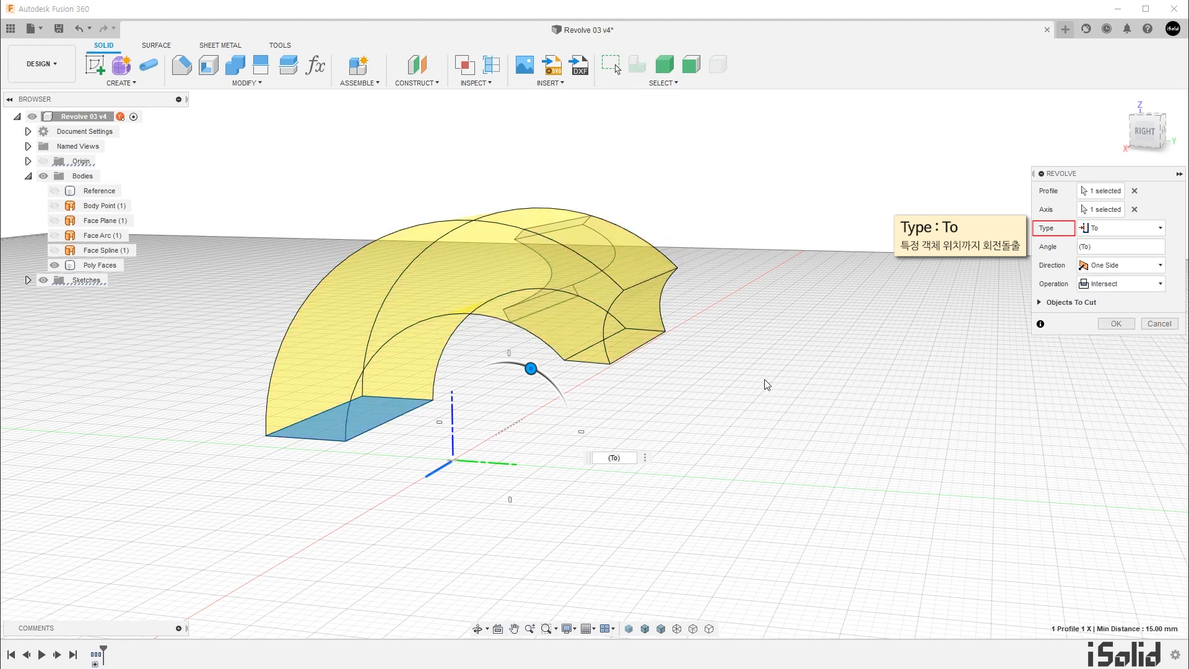
click(1123, 286)
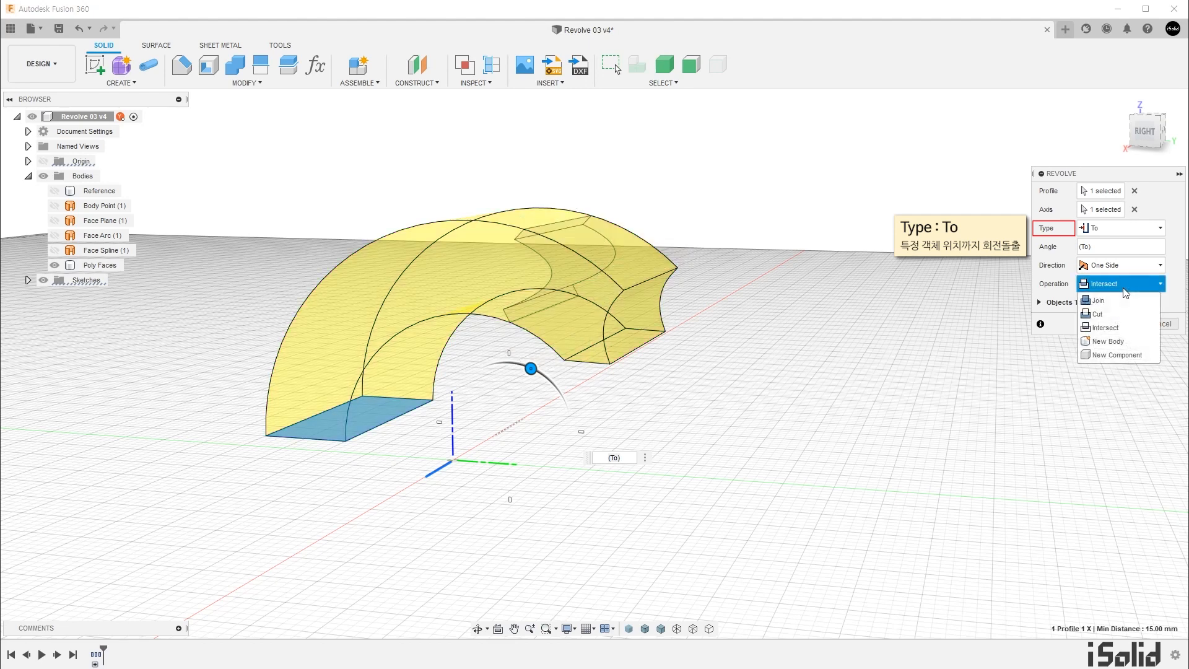
click(1120, 340)
shift+middle_drag(706, 396, 722, 390)
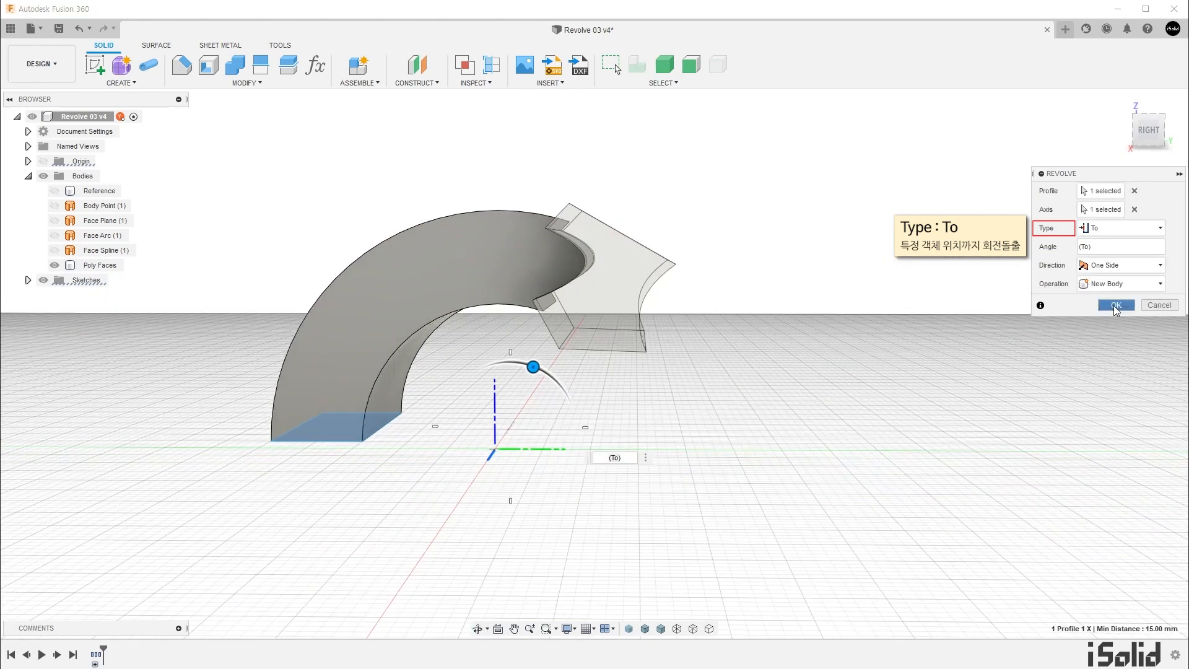
click(1113, 306)
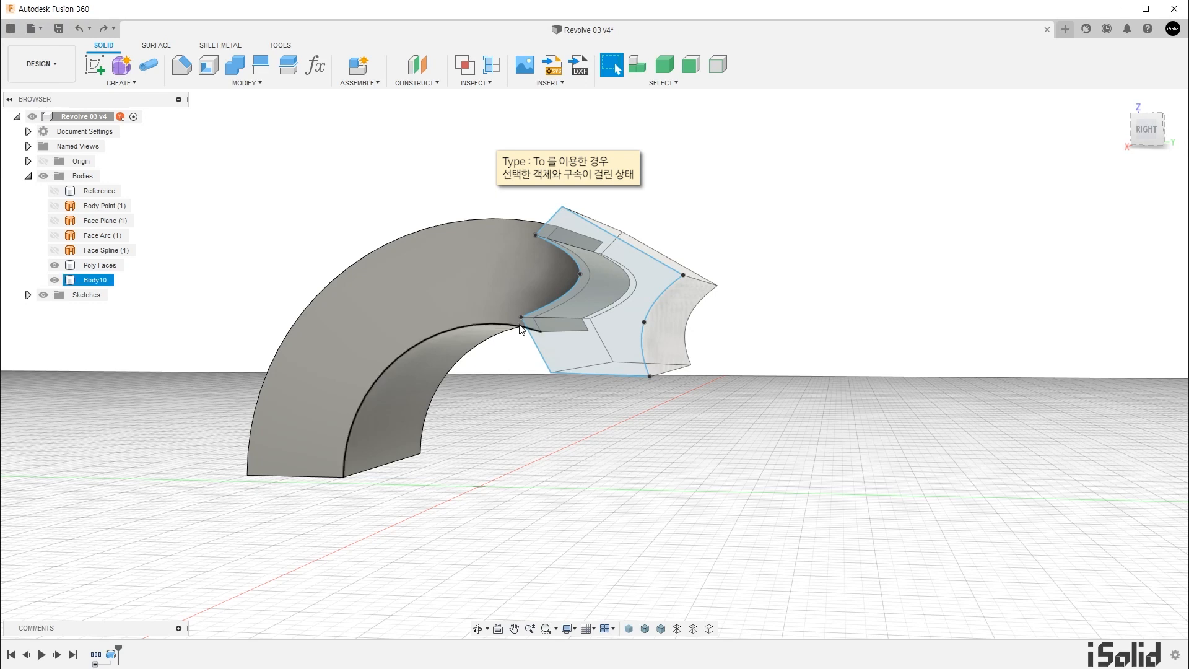
Move the lower corner and midpoint of the target body's concave sketch curve towards the revolved body to reshape its end, and check it from the right view.
drag(521, 317, 501, 358)
drag(579, 273, 457, 268)
click(537, 437)
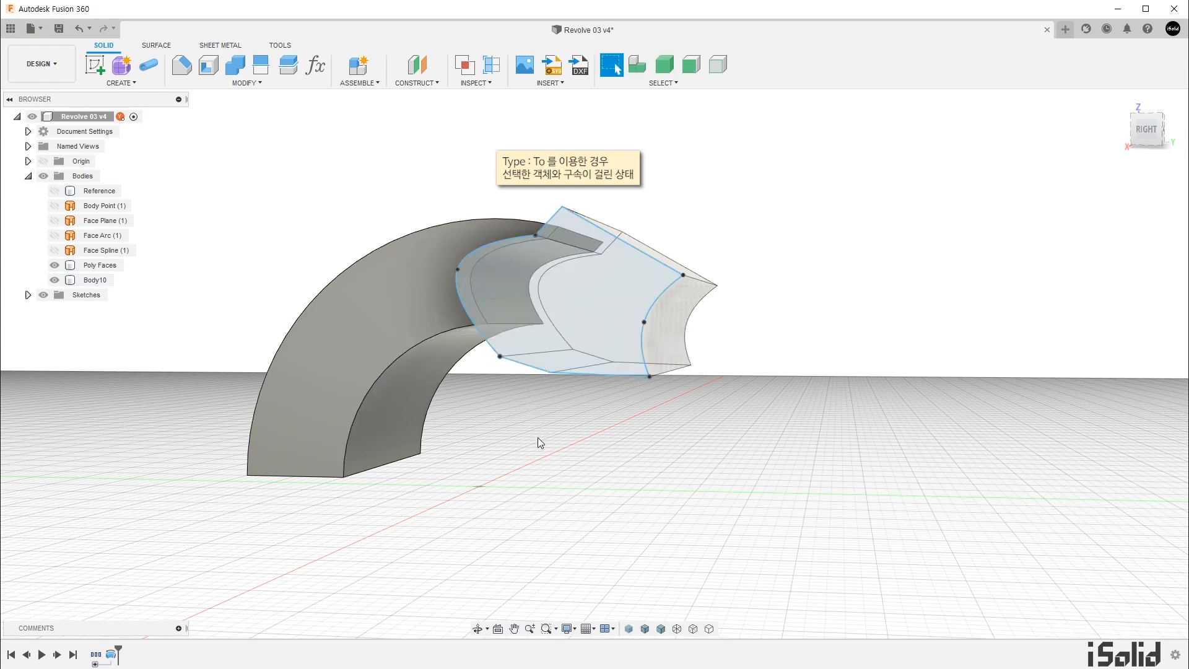
click(1143, 131)
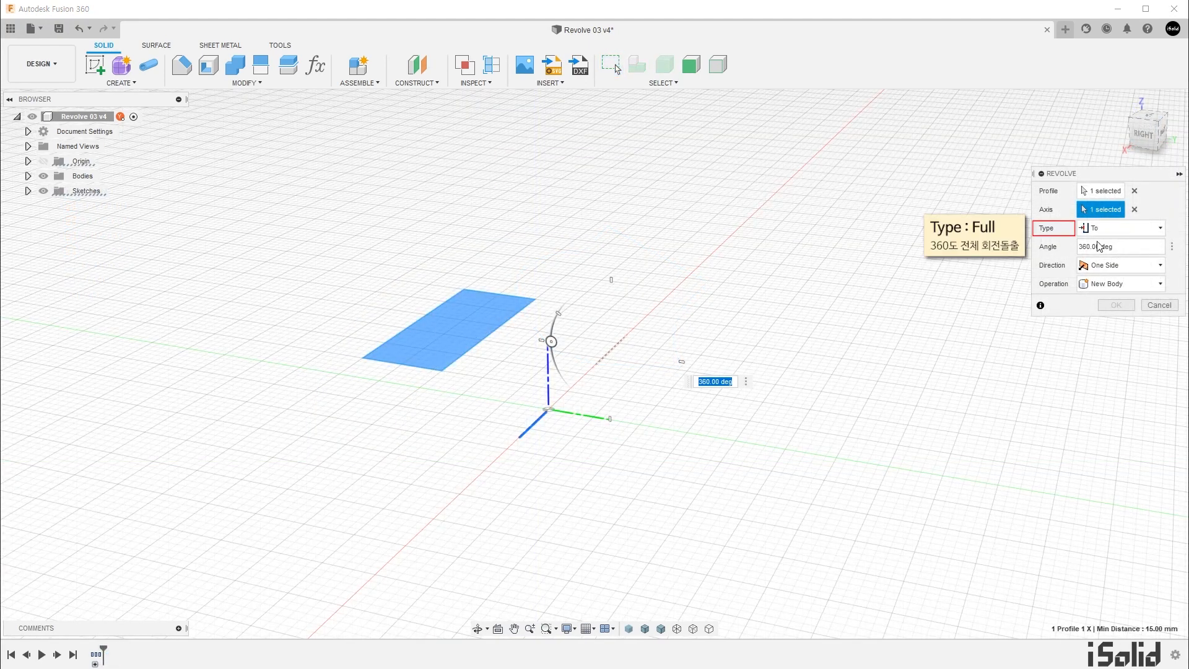
Set the Revolve extent type to Full, and use the Angle type for the next sample.
click(1112, 230)
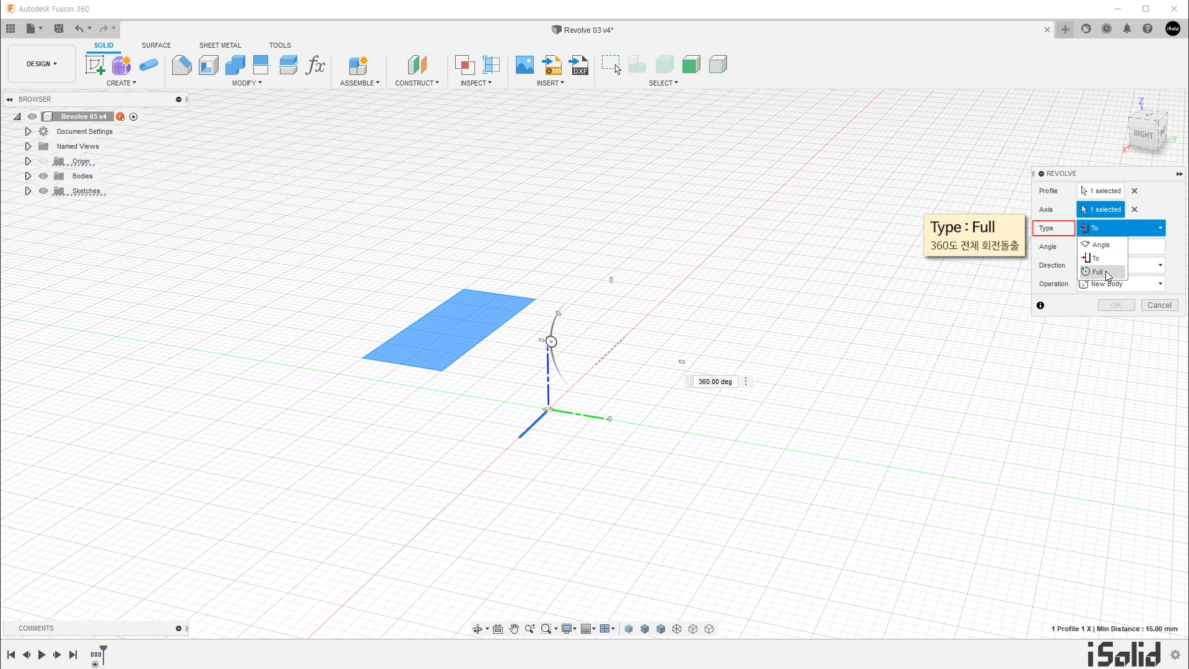
click(1105, 270)
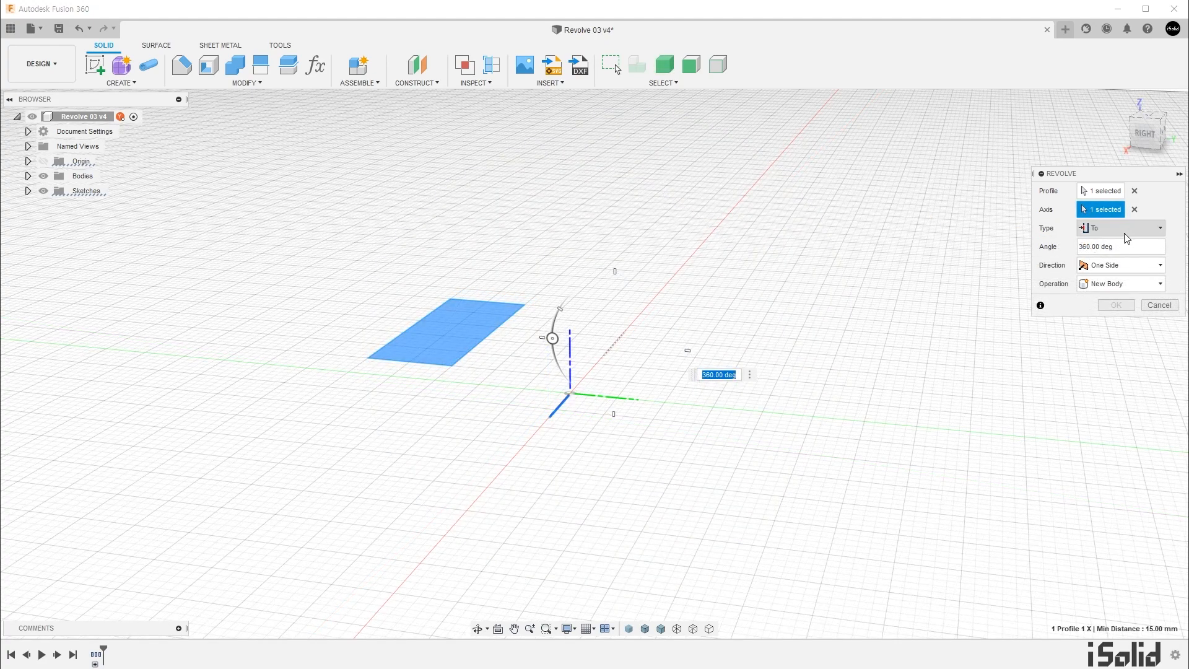
click(1128, 232)
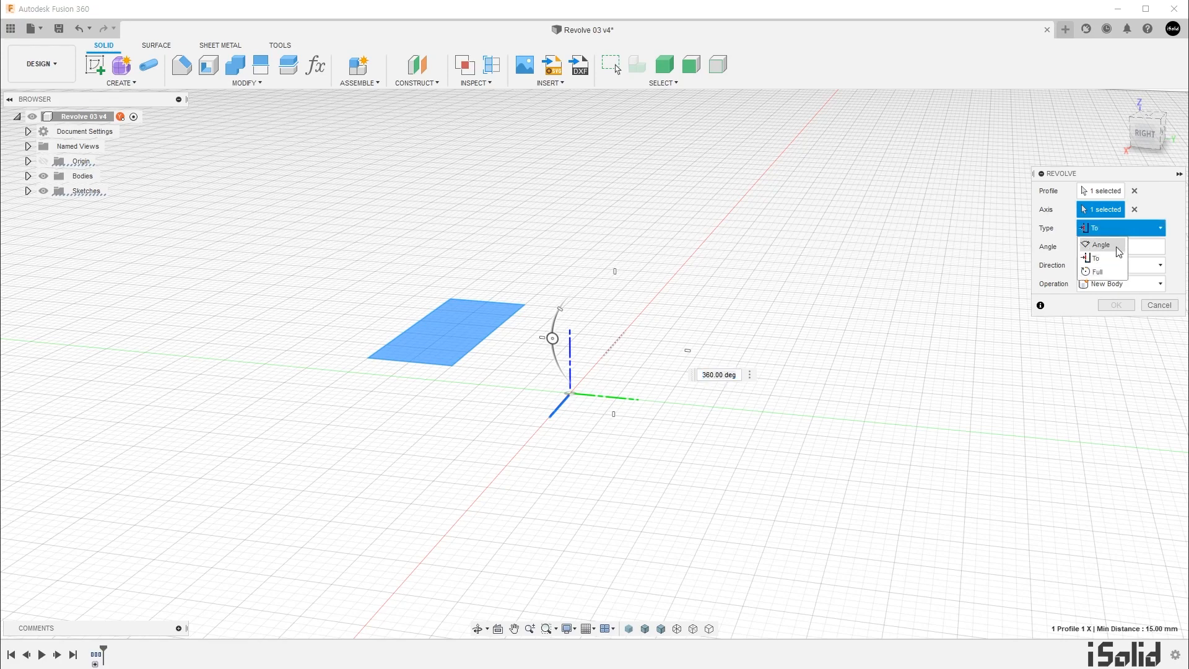
click(1118, 246)
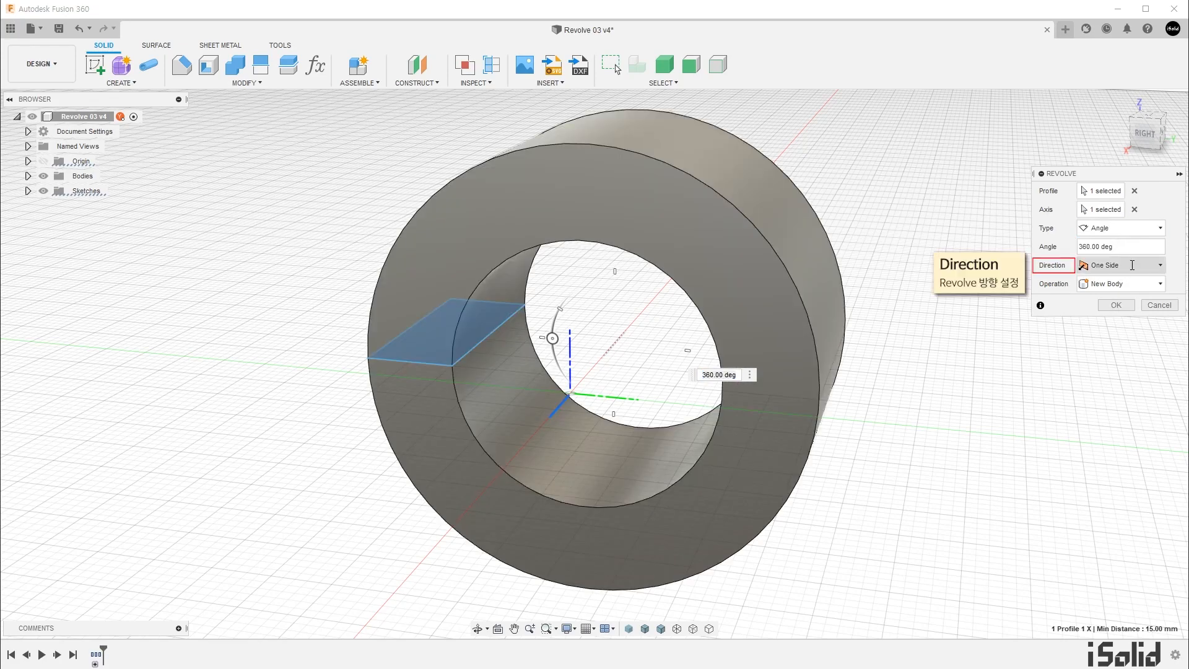
Keep the Revolve direction on One Side and set the angle to 45 degrees.
click(1133, 265)
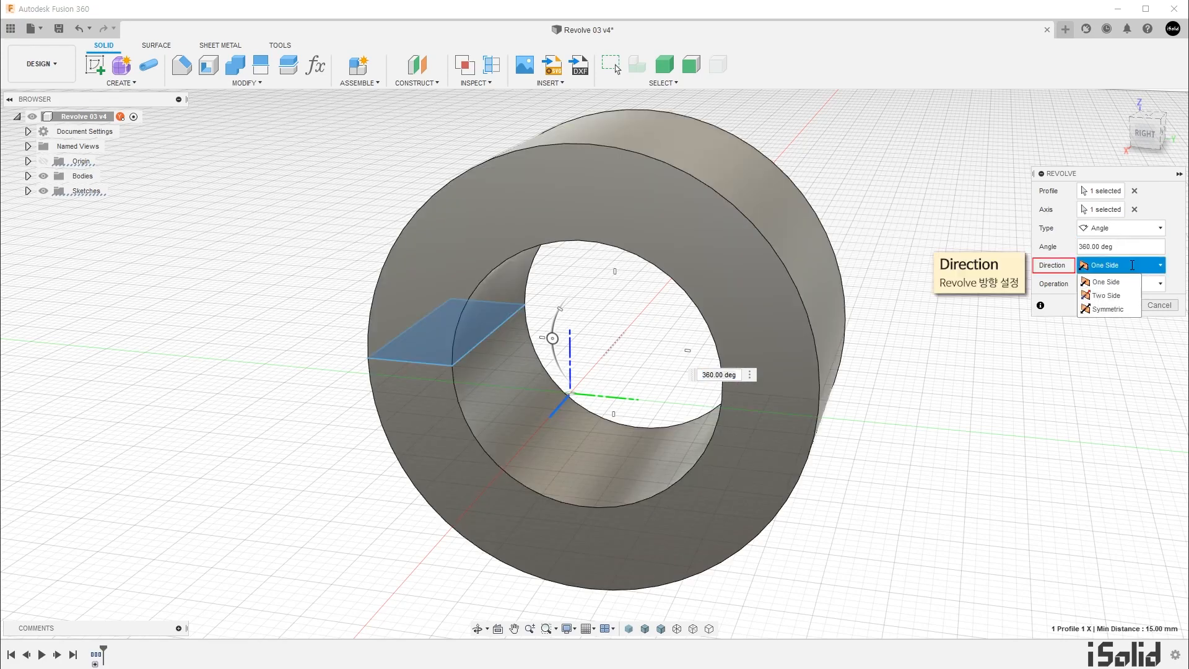
click(1129, 286)
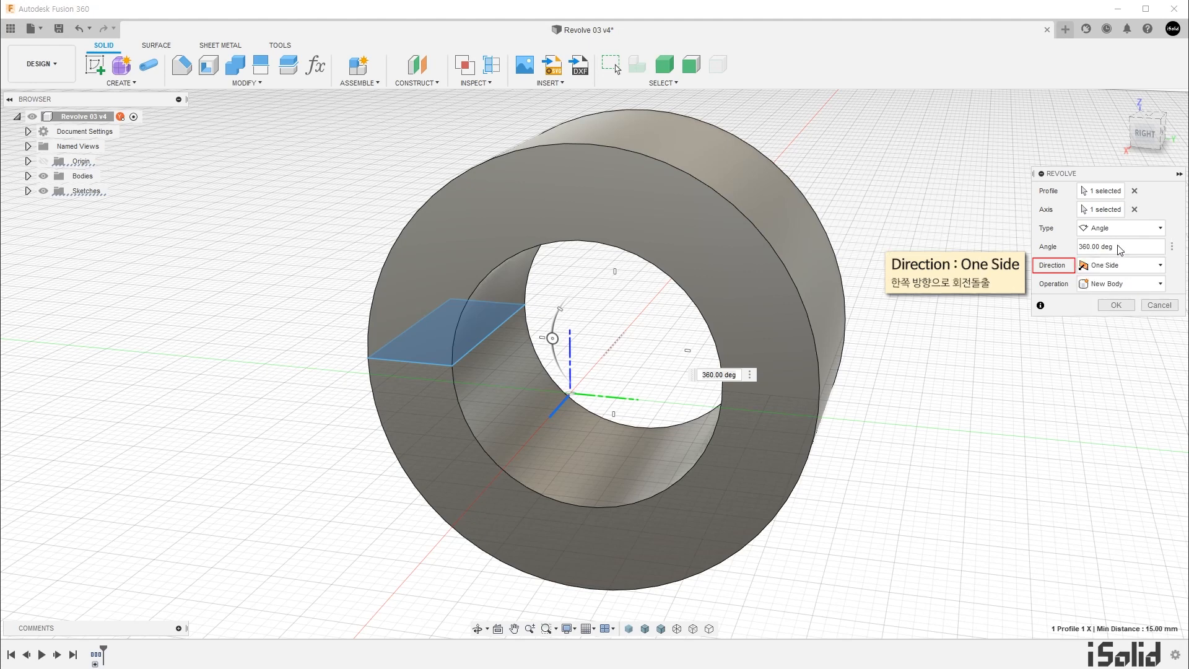
drag(1121, 248, 1064, 249)
text(45)
Change the Revolve direction to Two Side and set the second side's angle to 90 degrees.
click(1121, 265)
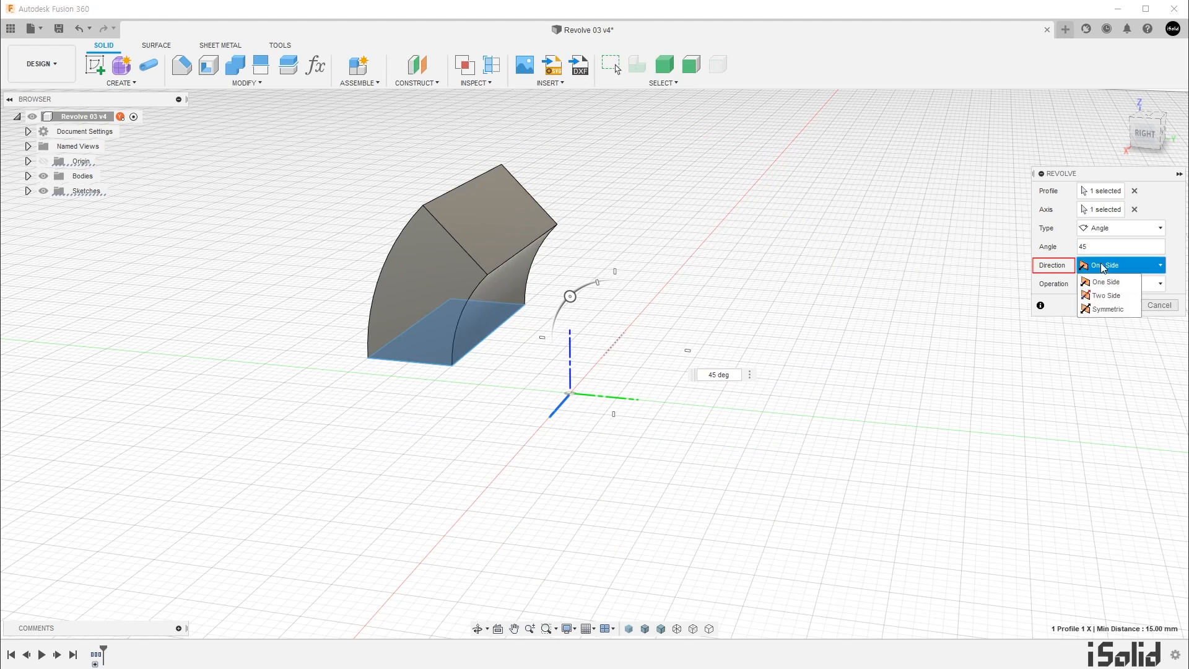
click(1108, 298)
drag(1115, 266, 1055, 271)
text(90)
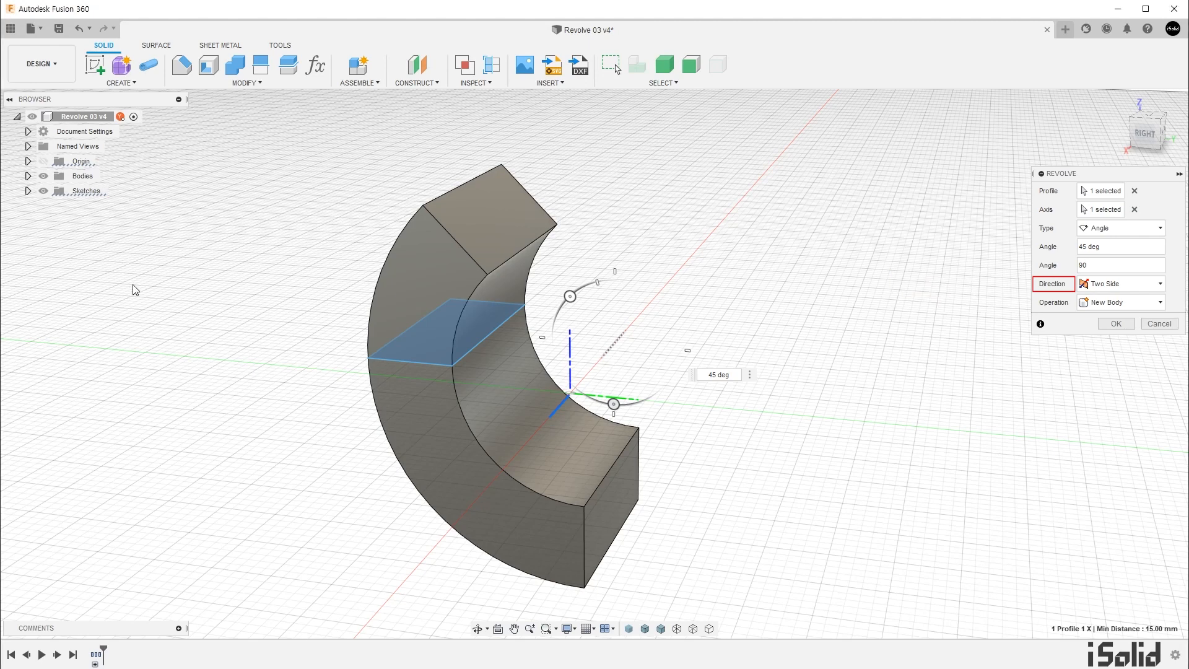
Change the Revolve direction to Symmetric and widen the angle to 130 degrees with the rotation handle.
click(1121, 283)
click(1121, 330)
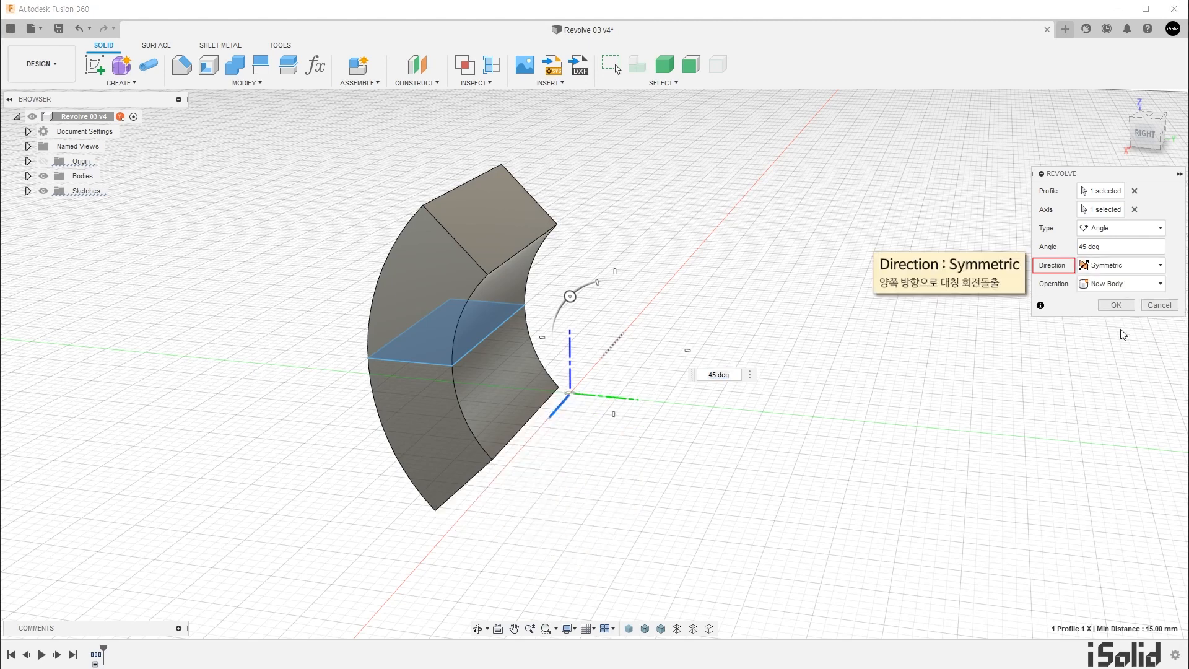
drag(570, 298, 654, 300)
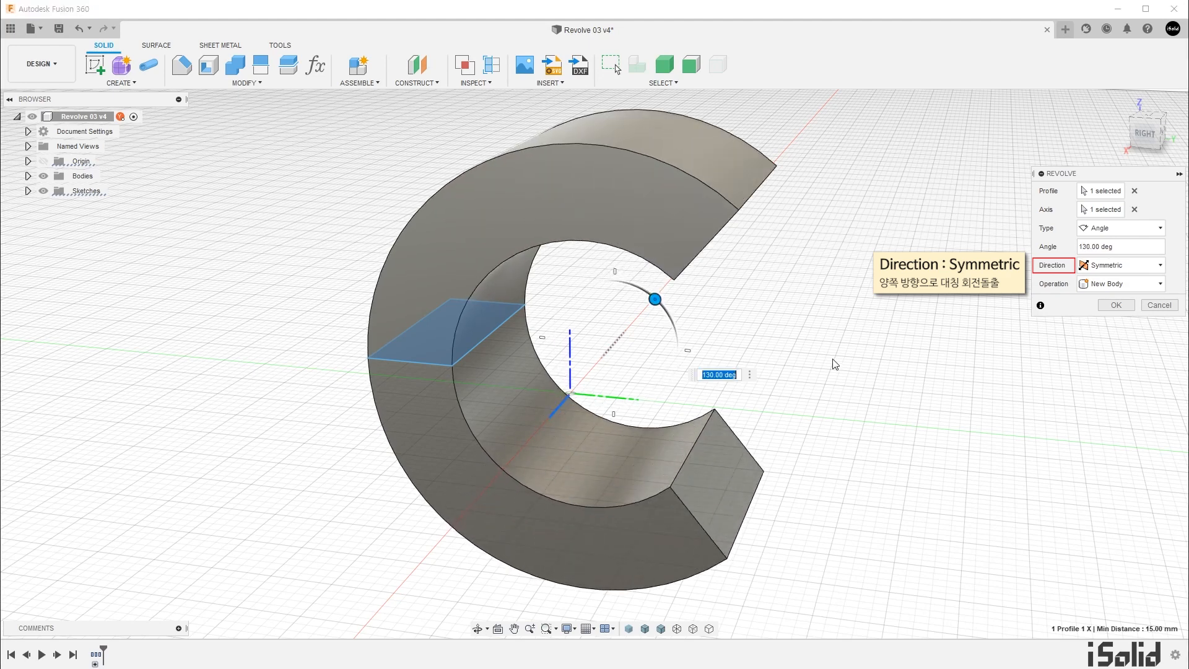
Set the Revolve extent type to To and the direction to Two Side.
click(1122, 228)
click(1102, 255)
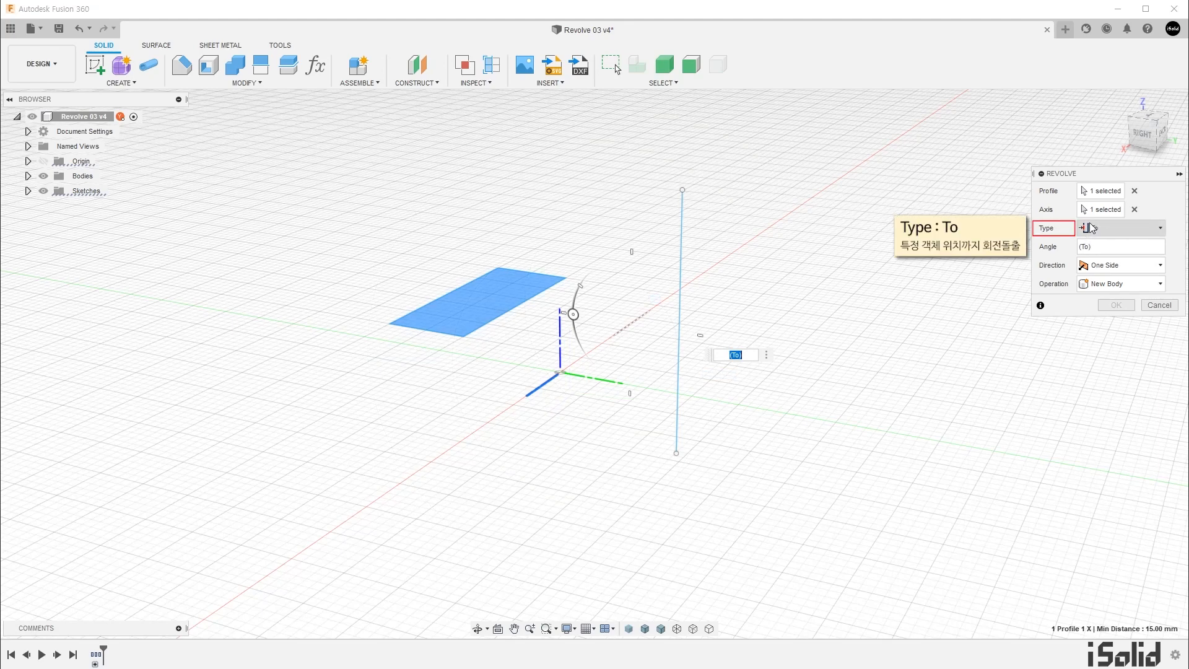
click(1135, 265)
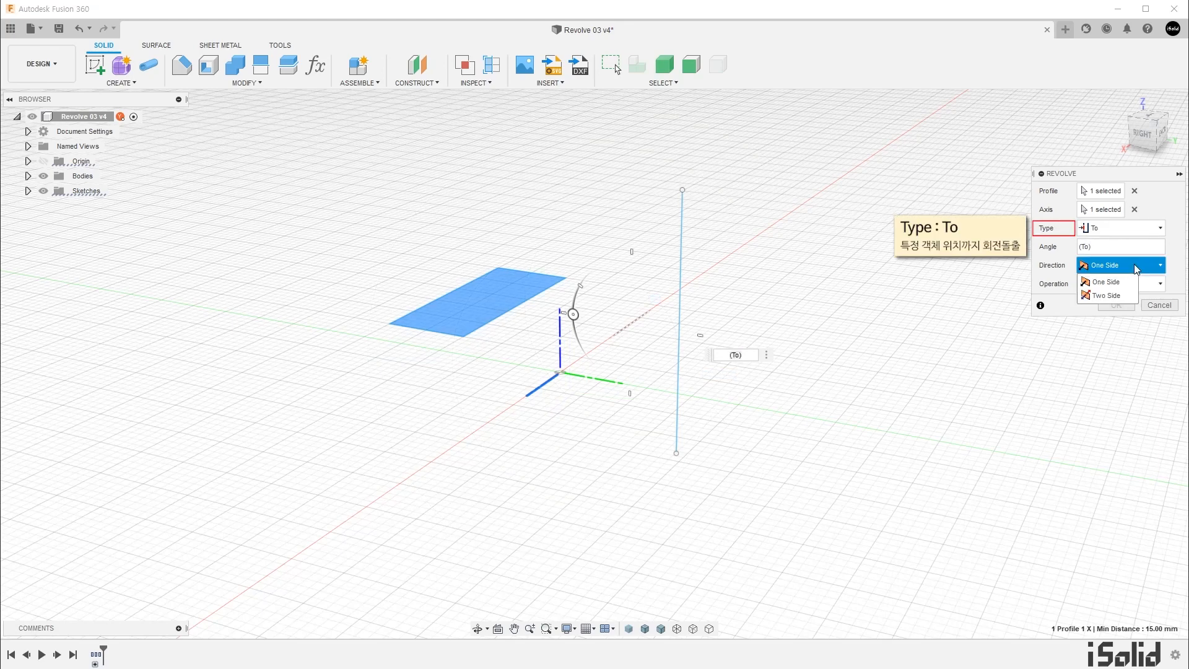
click(1127, 300)
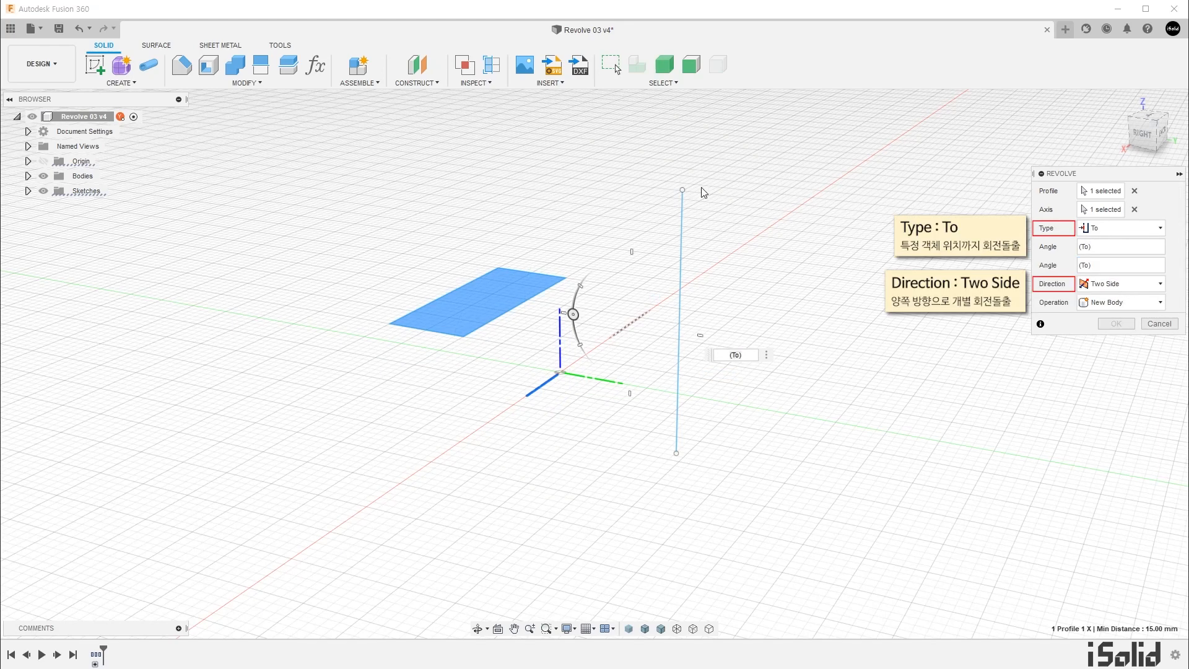
Revolve the first side to the vertical sketch line's upper endpoint and the second side to its lower endpoint.
click(686, 191)
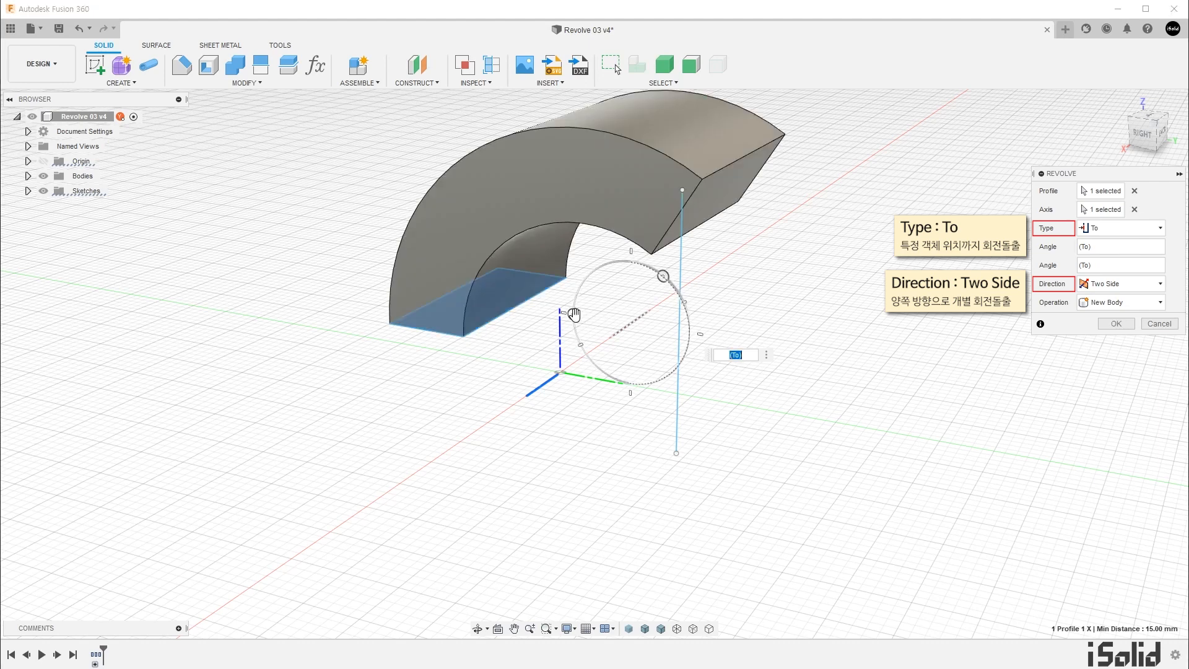
click(675, 454)
click(1142, 133)
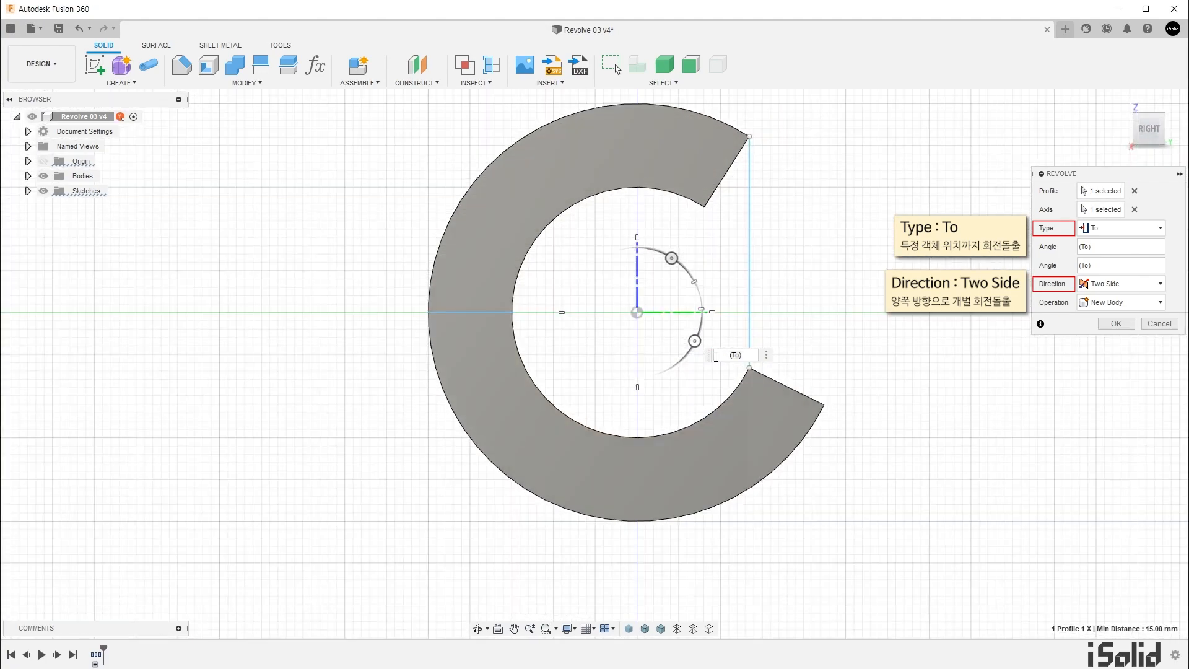
drag(710, 356, 849, 344)
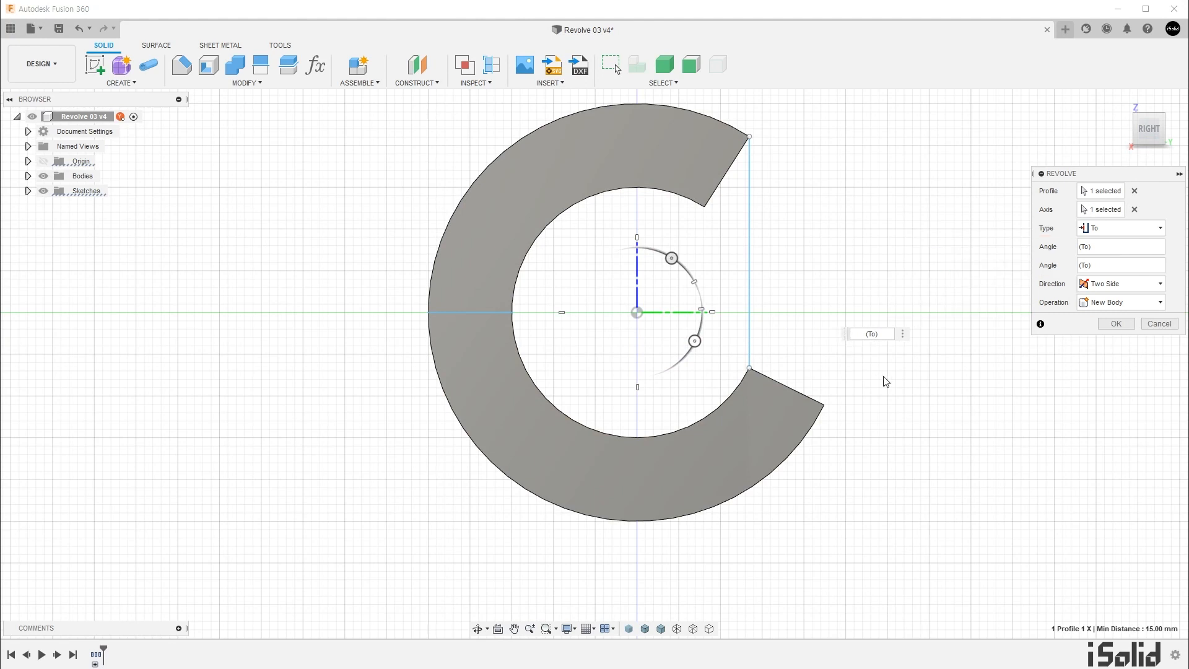